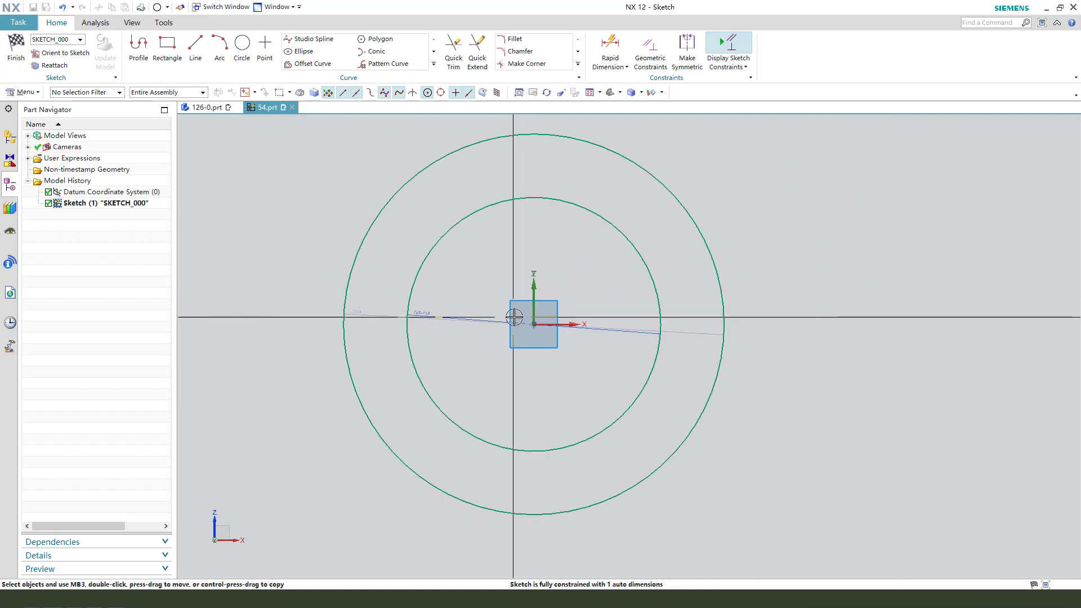
Set the outer circle's diameter to 40 mm.
double_click(680, 325)
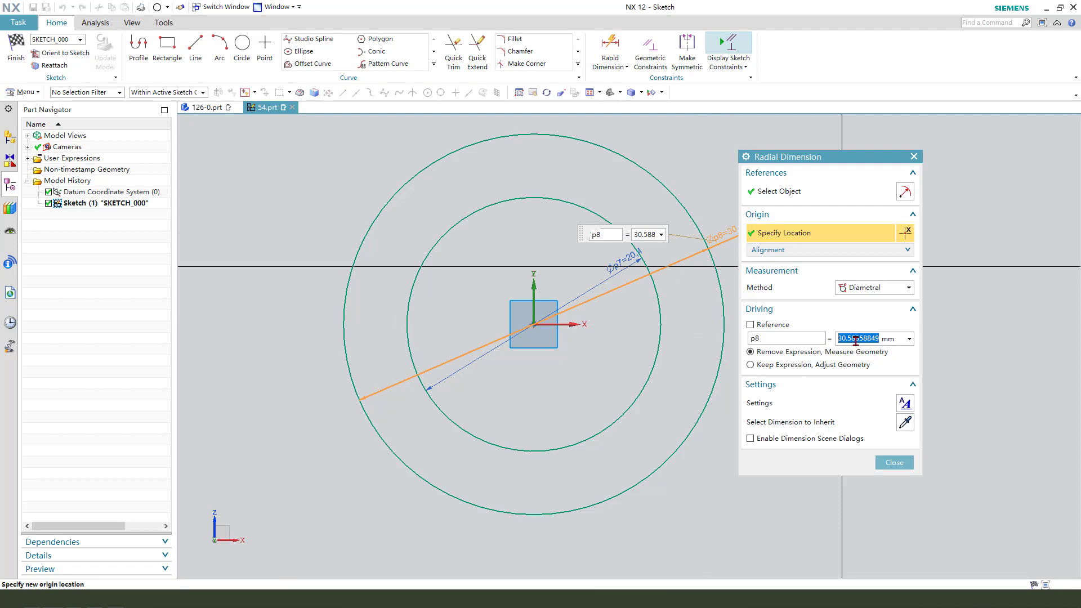
key("Return")
middle_click(451, 277)
scroll(377, 233, "down", 4)
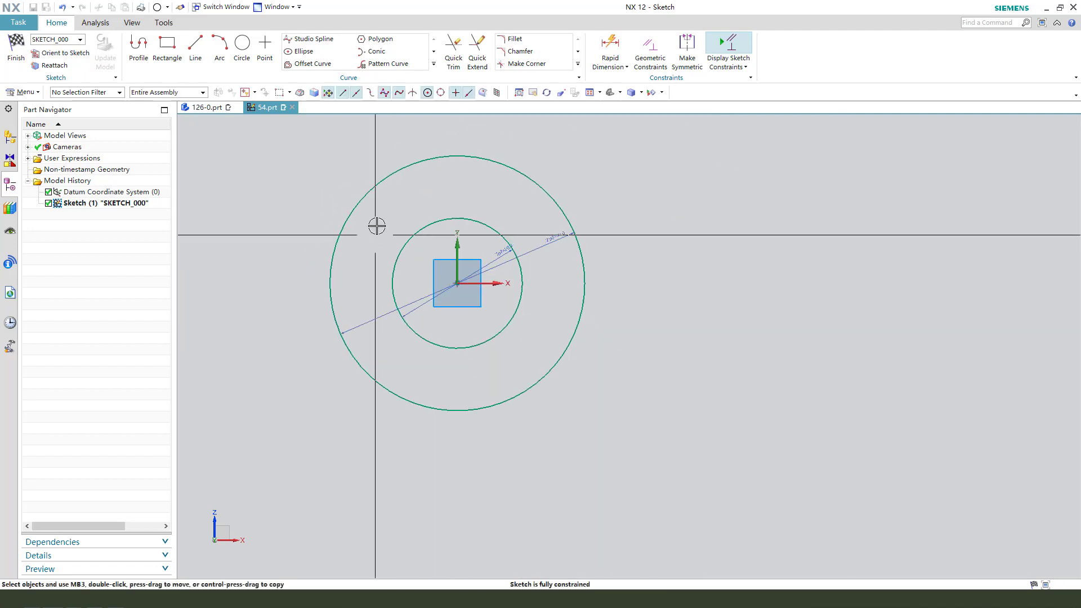
Sketch an open profile beside the circles with a 57.5 mm upper horizontal line, a 31.5 mm vertical line and a 54 mm lower horizontal line.
left_click(138, 45)
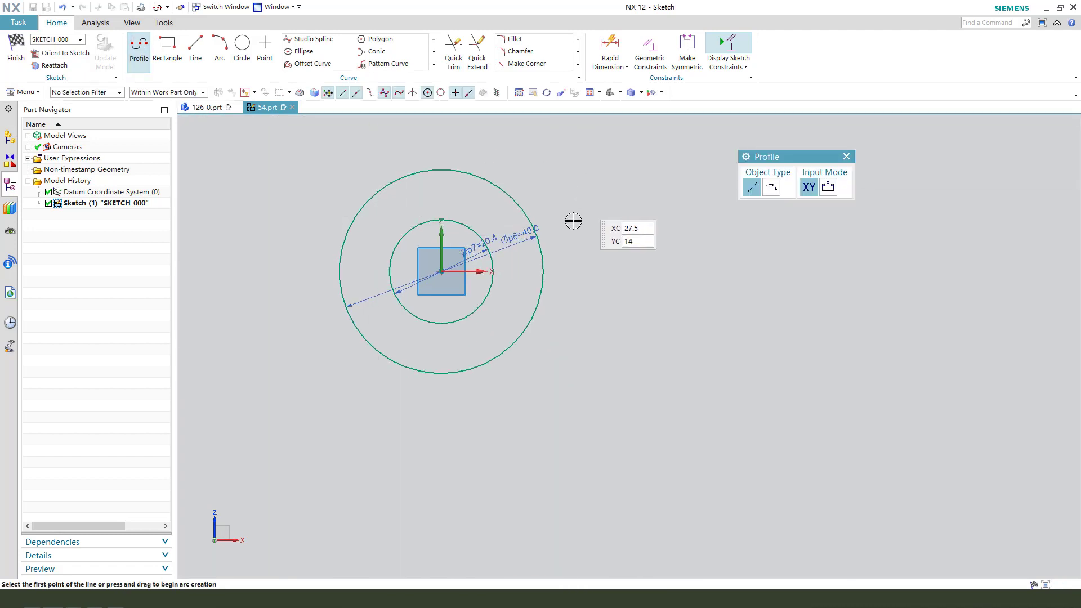
left_click(565, 220)
left_click(858, 220)
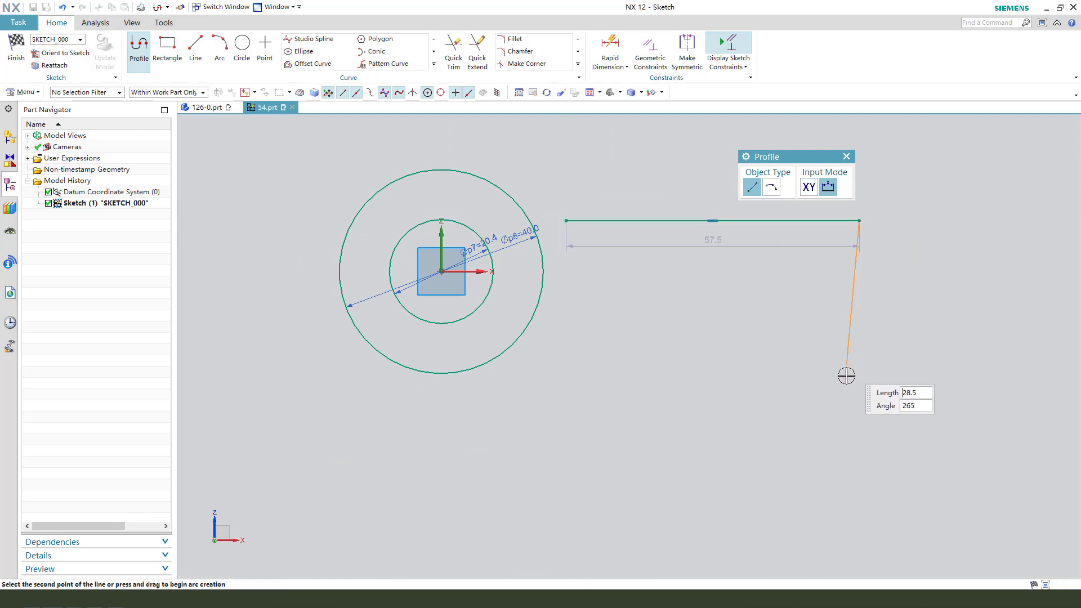
left_click(860, 381)
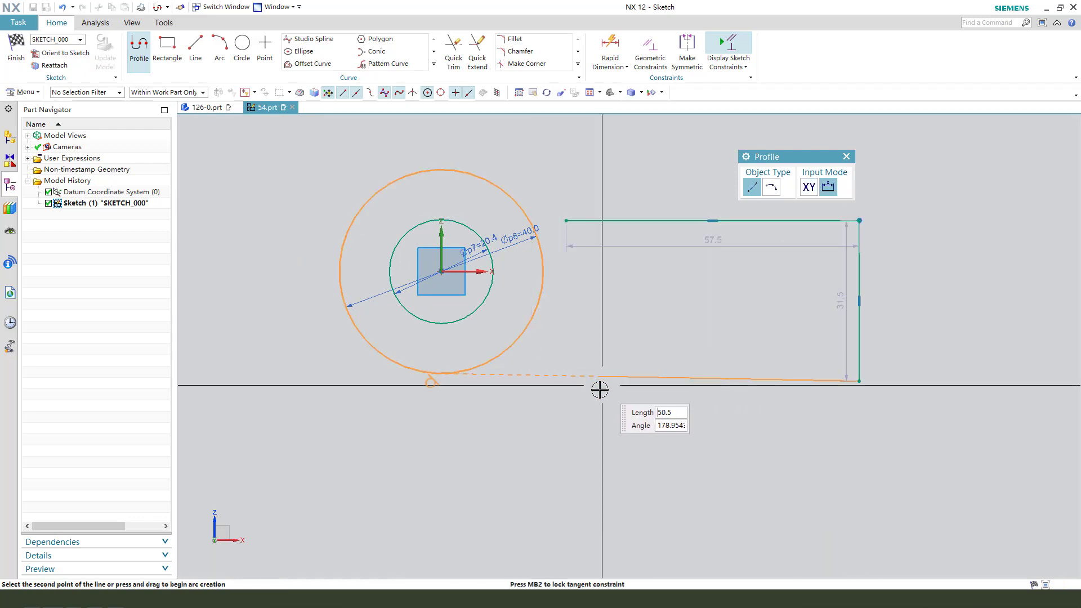
left_click(584, 384)
key("Escape")
scroll(563, 306, "down", 2)
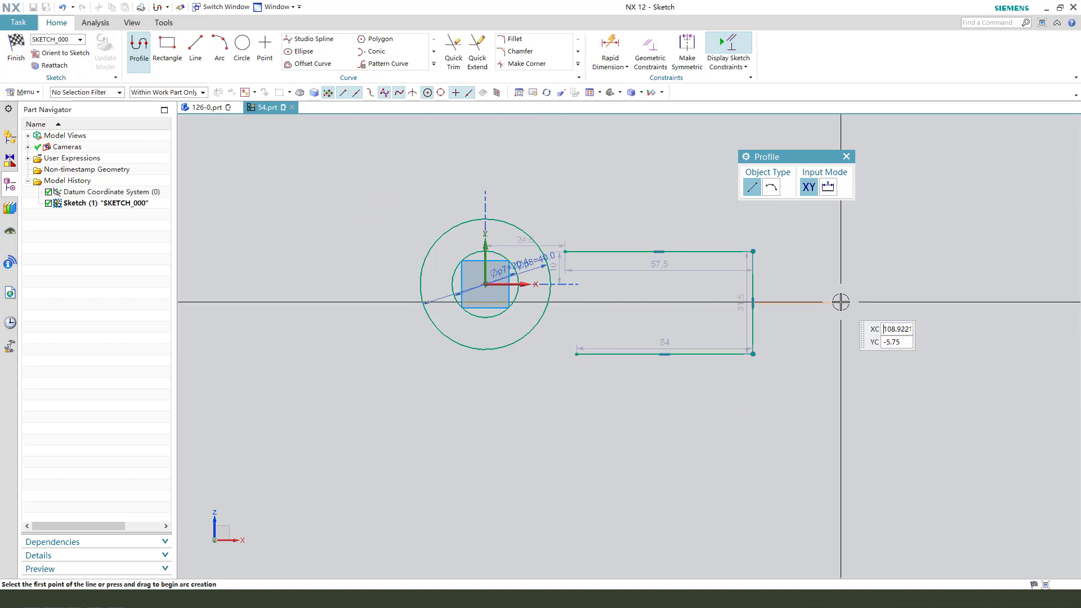
key("Escape")
scroll(795, 308, "up", 2)
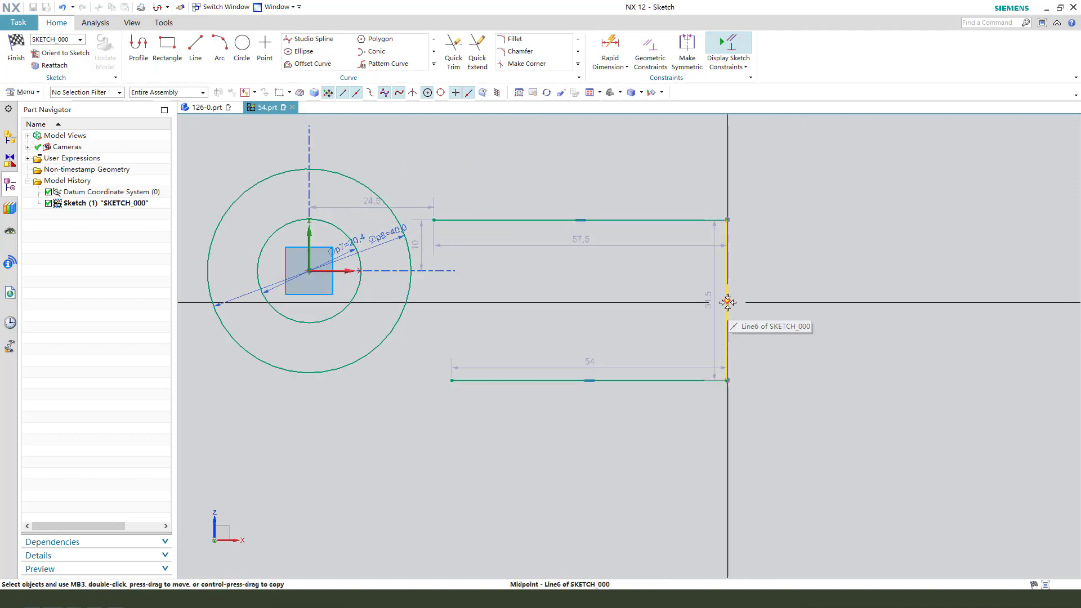
Constrain the midpoint of the profile's vertical line to the sketch's horizontal axis.
left_click(727, 303)
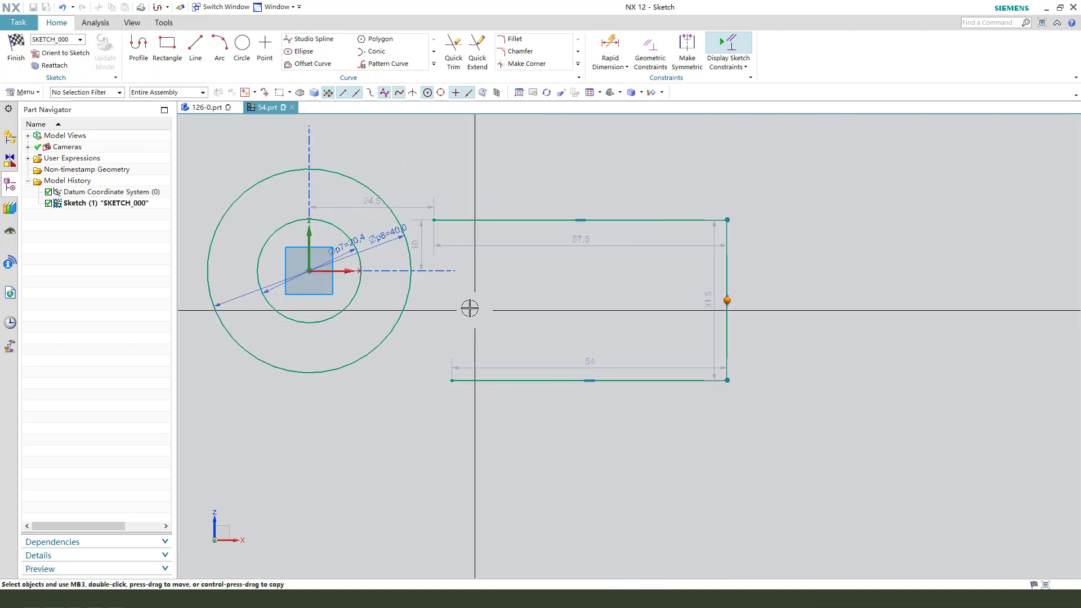
left_click(353, 273)
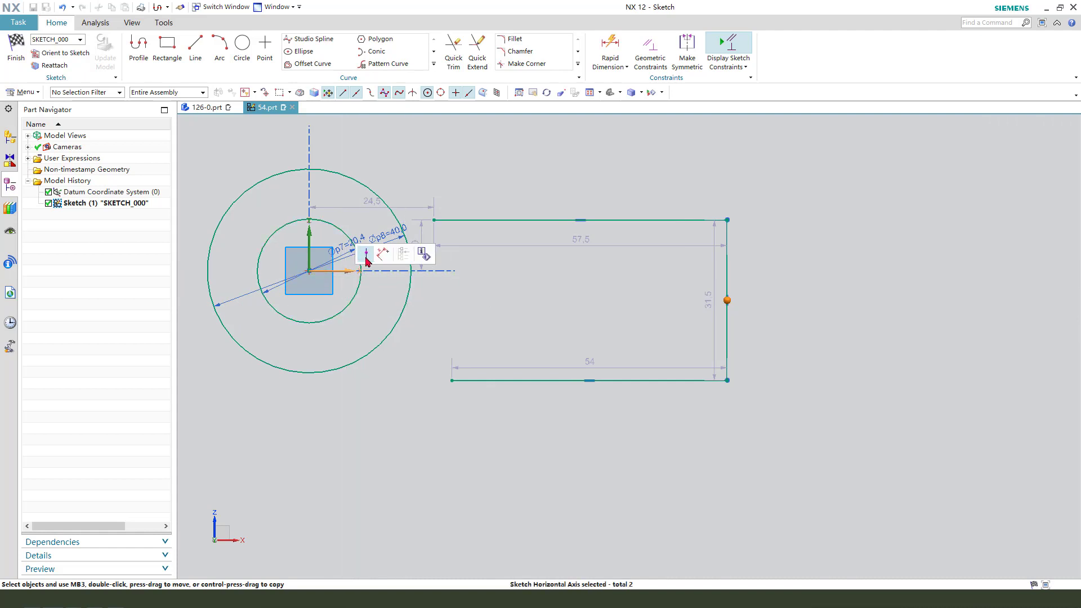
left_click(366, 255)
Move the vertical line's dimension outside the profile and set it to 26.2 mm.
left_click_drag(710, 271, 777, 269)
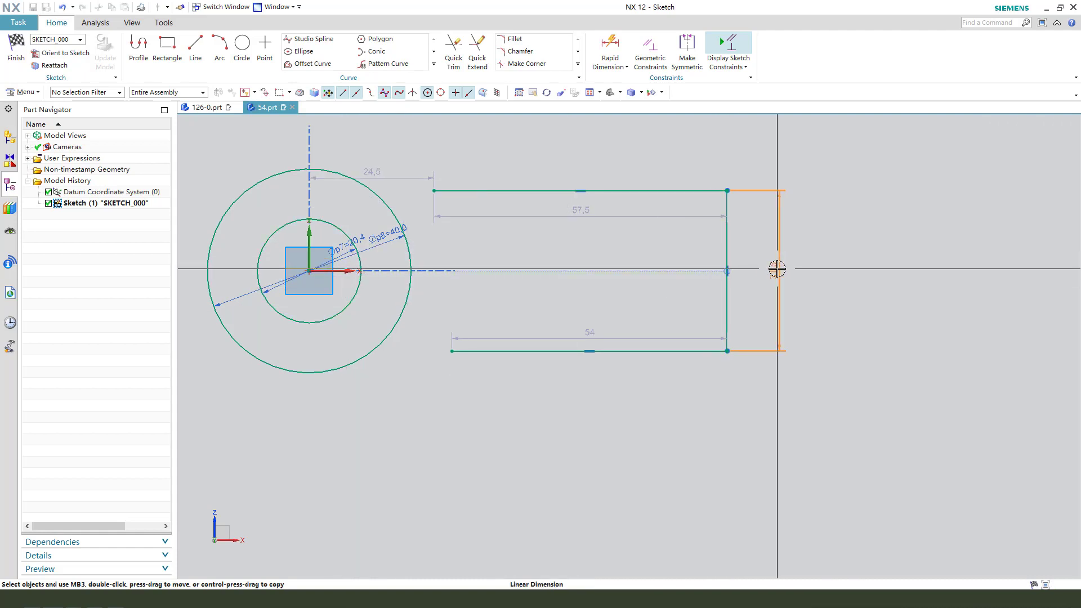
double_click(778, 269)
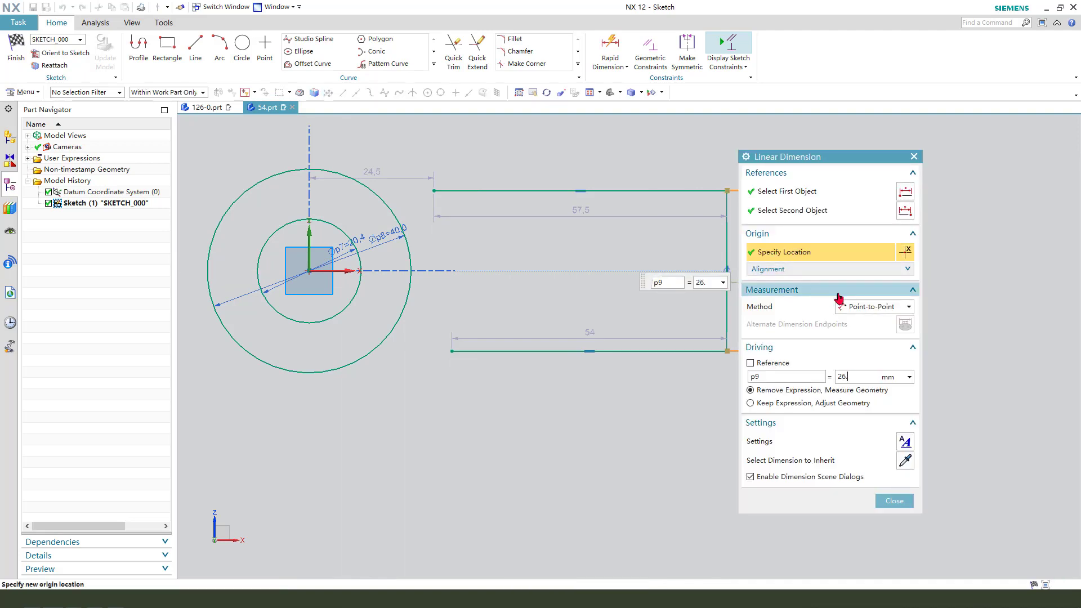
key("Return")
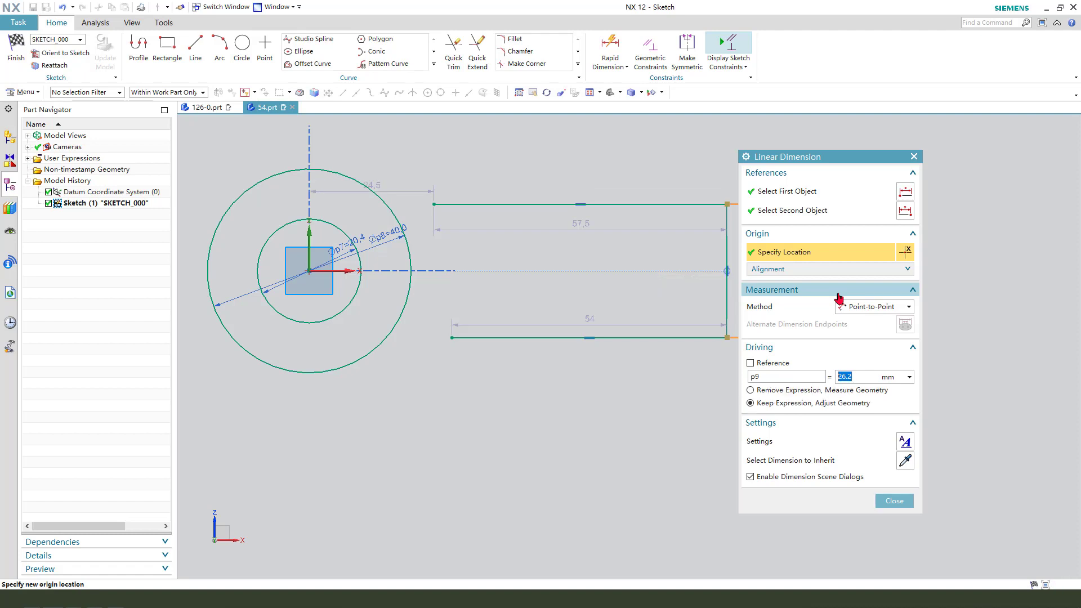
middle_click(722, 342)
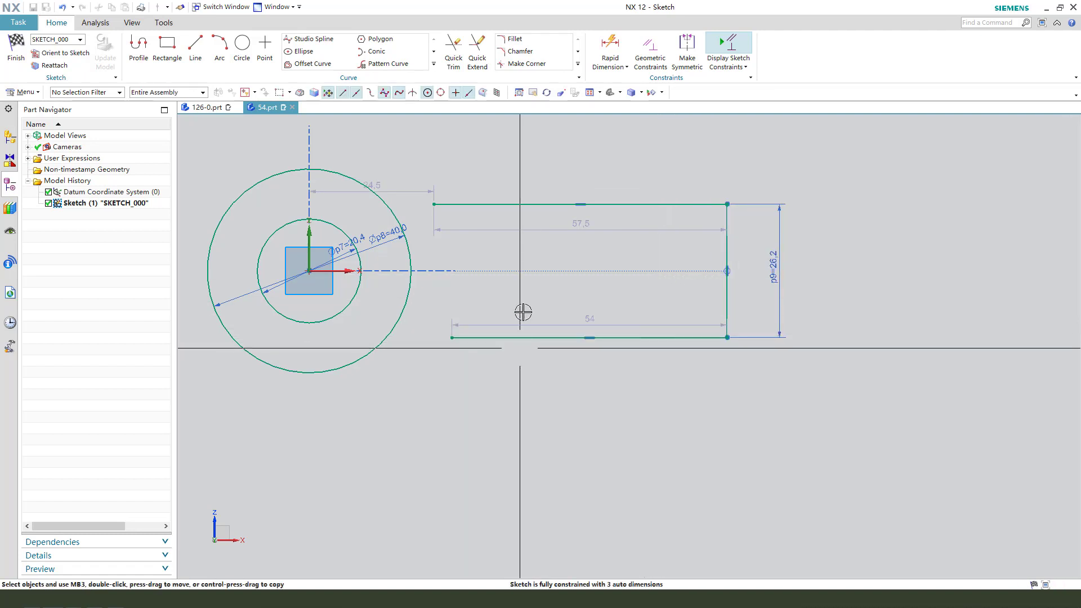
Dimension the overall length from the outer circle's far edge to the profile's vertical line as 93.5 mm.
scroll(768, 374, "down", 1)
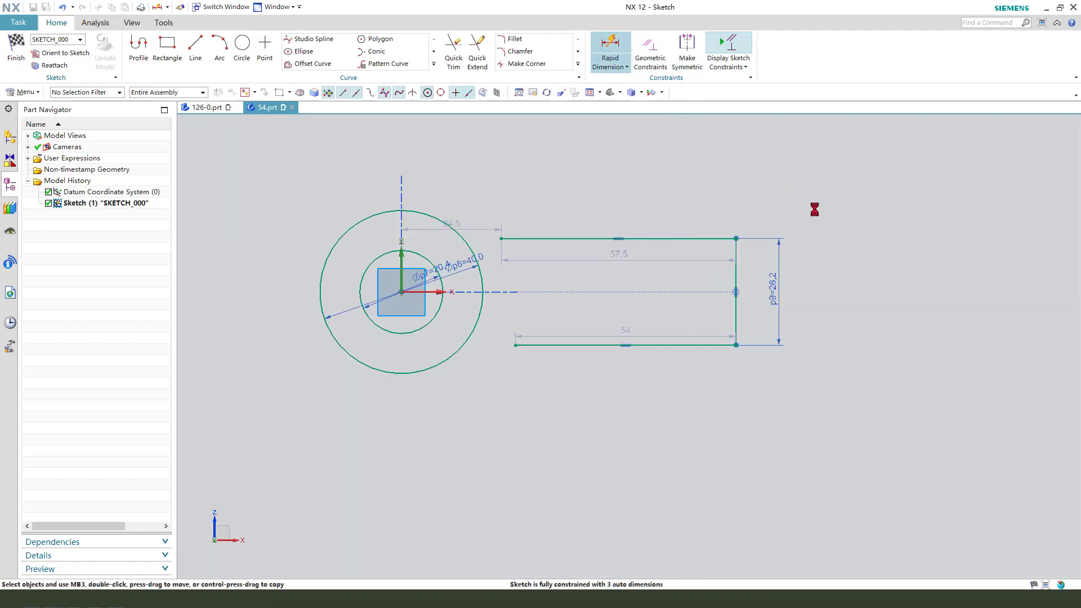
left_click(439, 246)
left_click(320, 291)
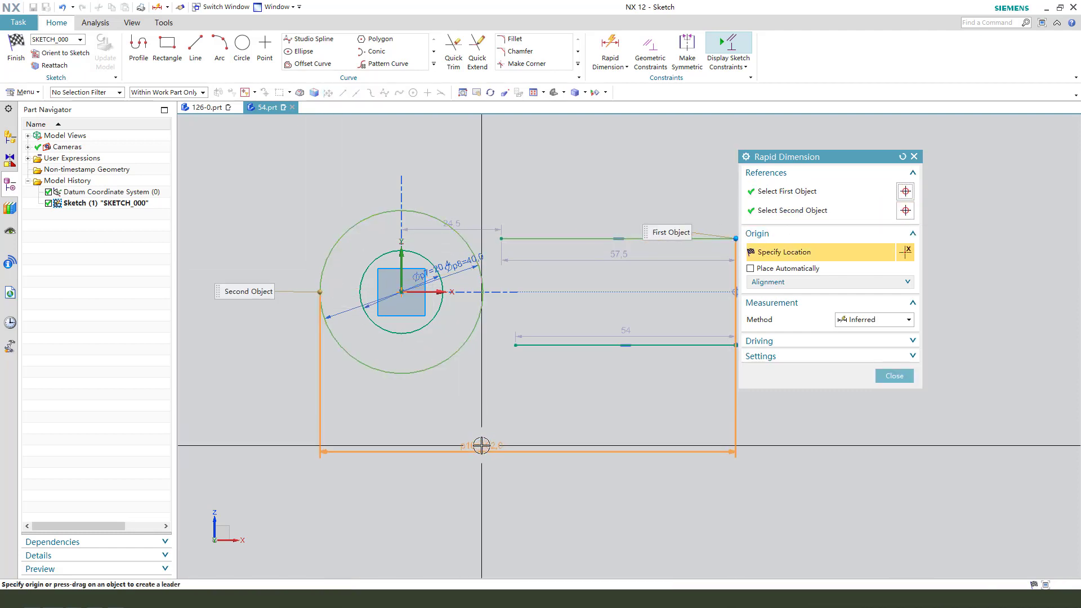
left_click(482, 445)
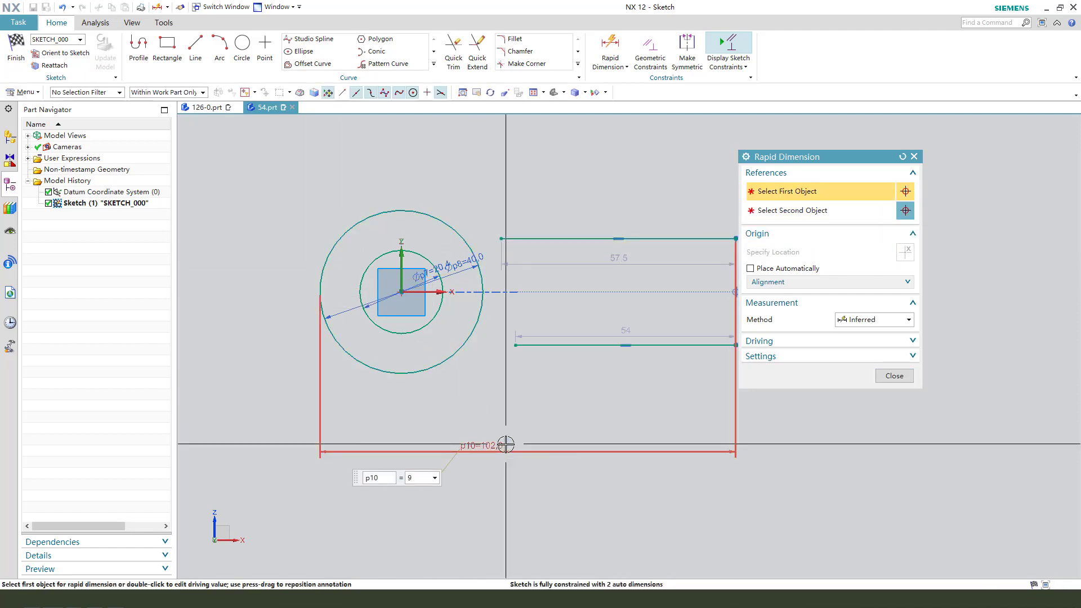
type("93.5")
key("Return")
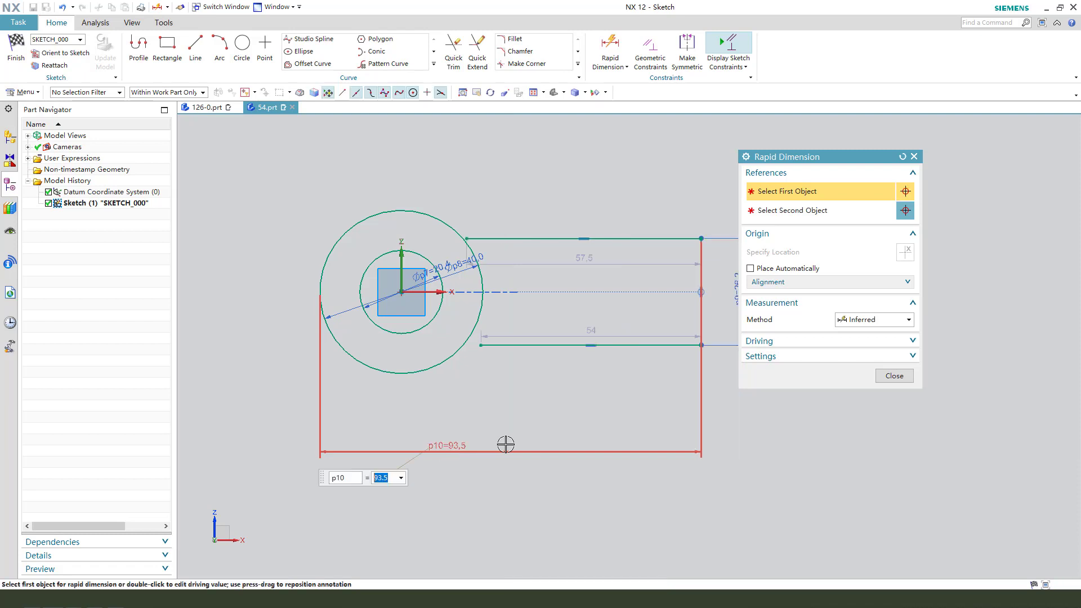
left_click(895, 376)
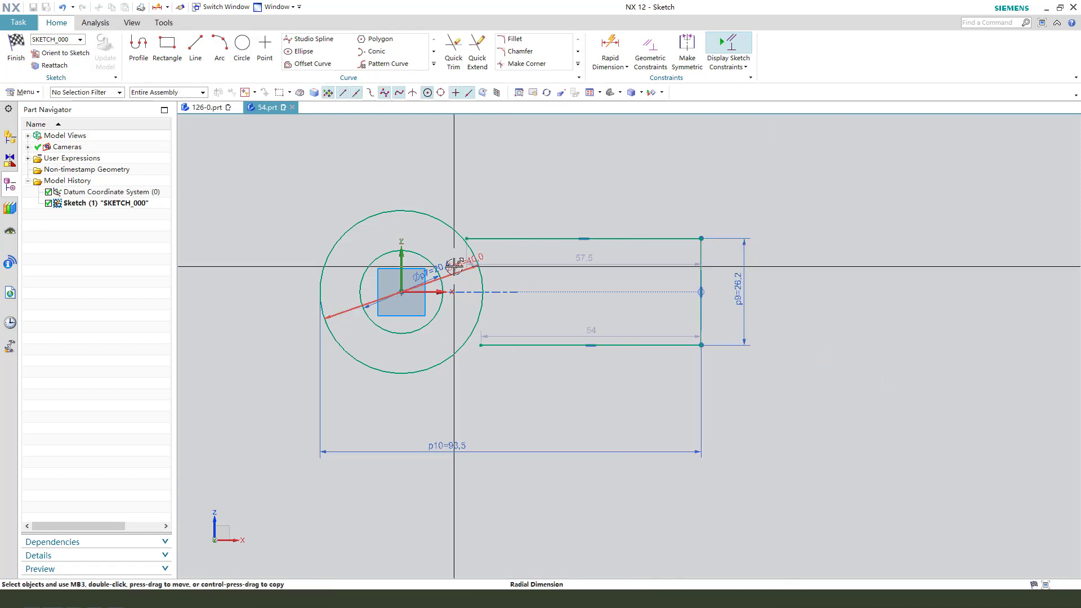
Add a 40 mm radius fillet between the upper horizontal line and the inner circle.
scroll(564, 310, "up", 3)
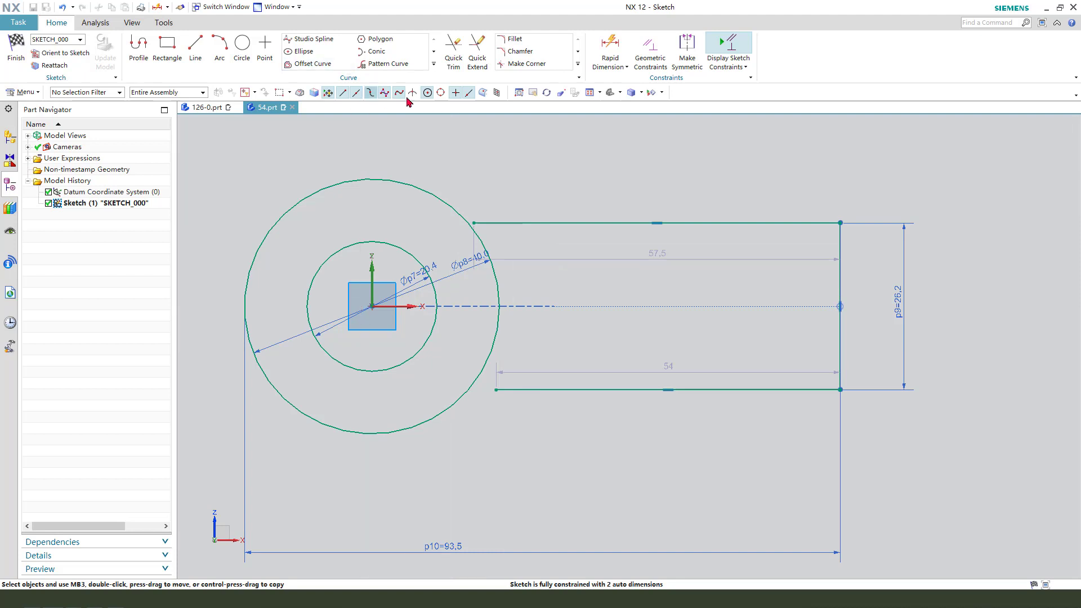
left_click(515, 41)
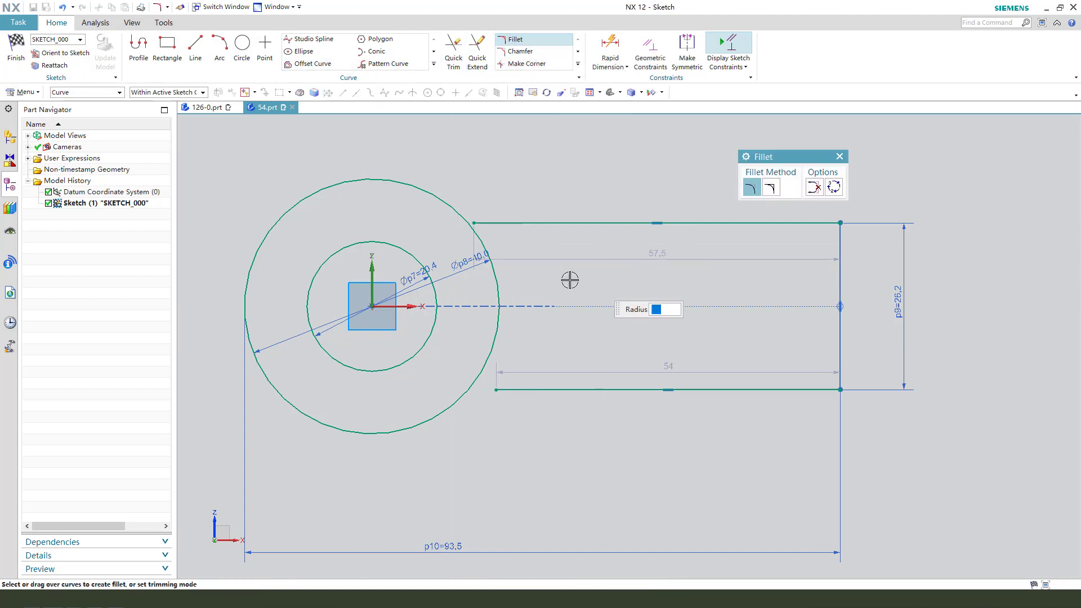
left_click(435, 331)
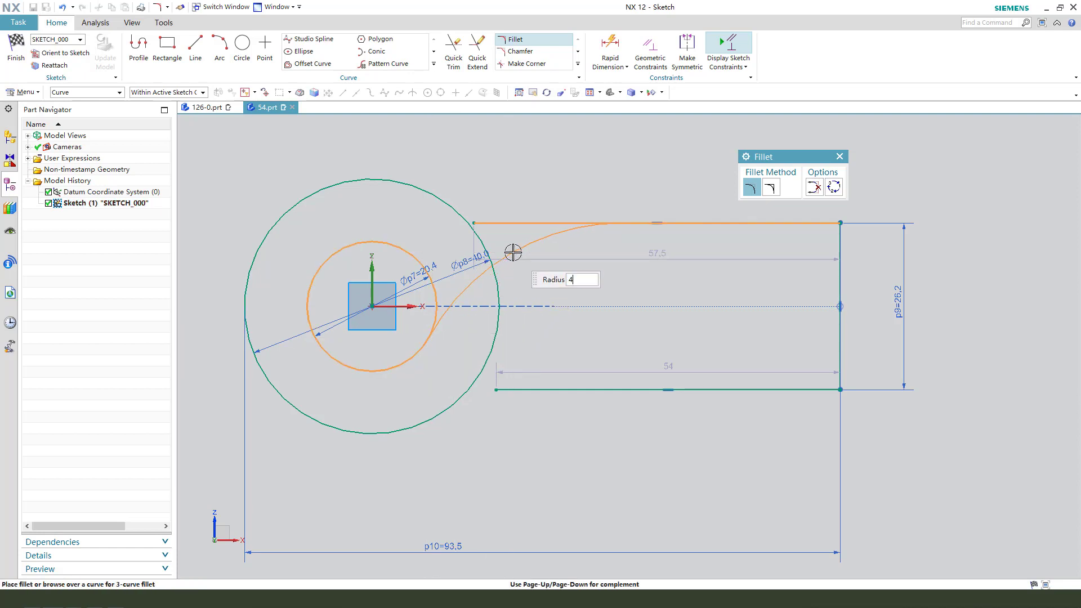
type("40")
key("Return")
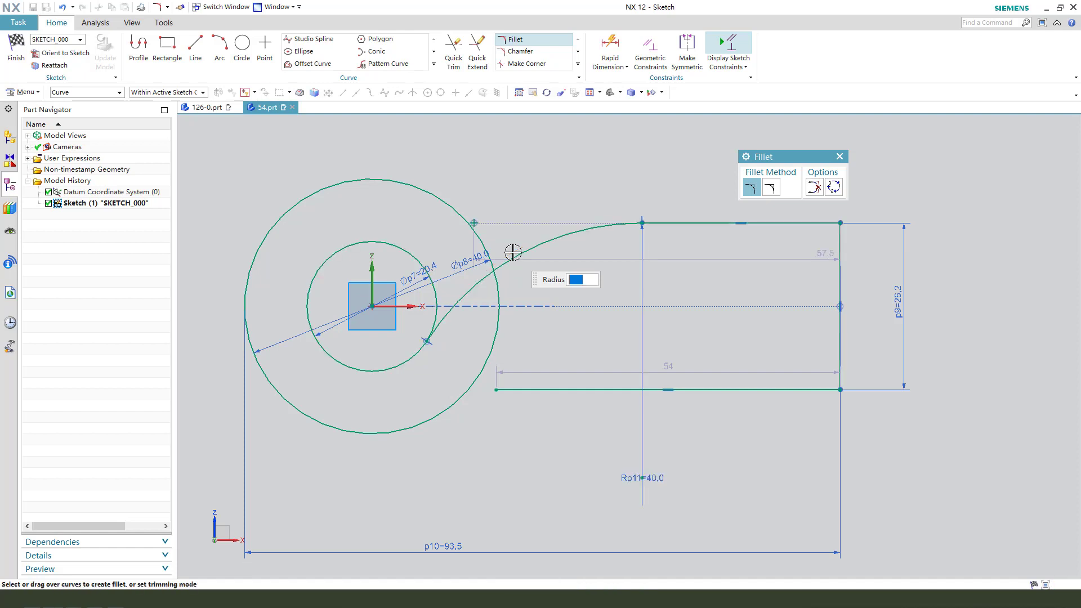
Add a 25 mm radius fillet between the lower horizontal line and the outer circle.
left_click(534, 394)
left_click(452, 414)
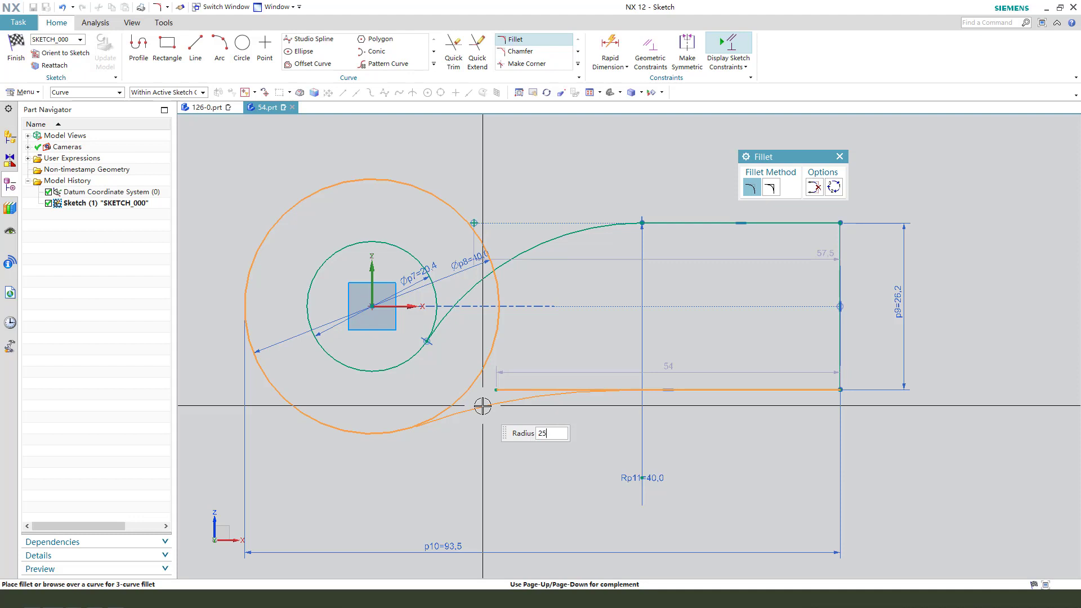
type("25")
key("Return")
key("Escape")
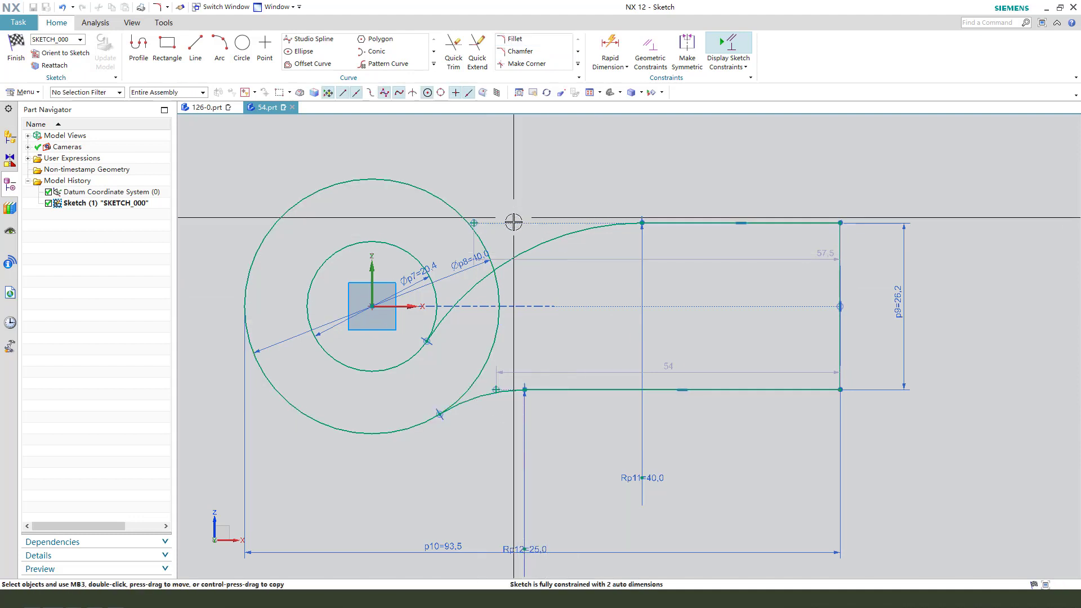
Delete the leftover points at the former free ends of the two filleted horizontal lines.
left_click_drag(502, 241, 468, 196)
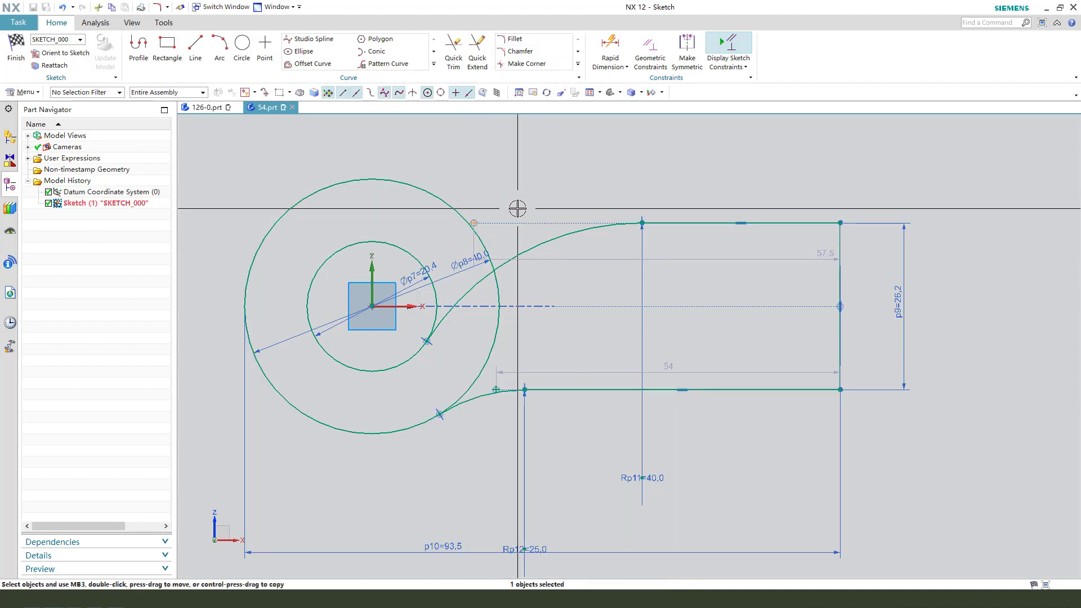
key("Delete")
left_click_drag(506, 422, 491, 375)
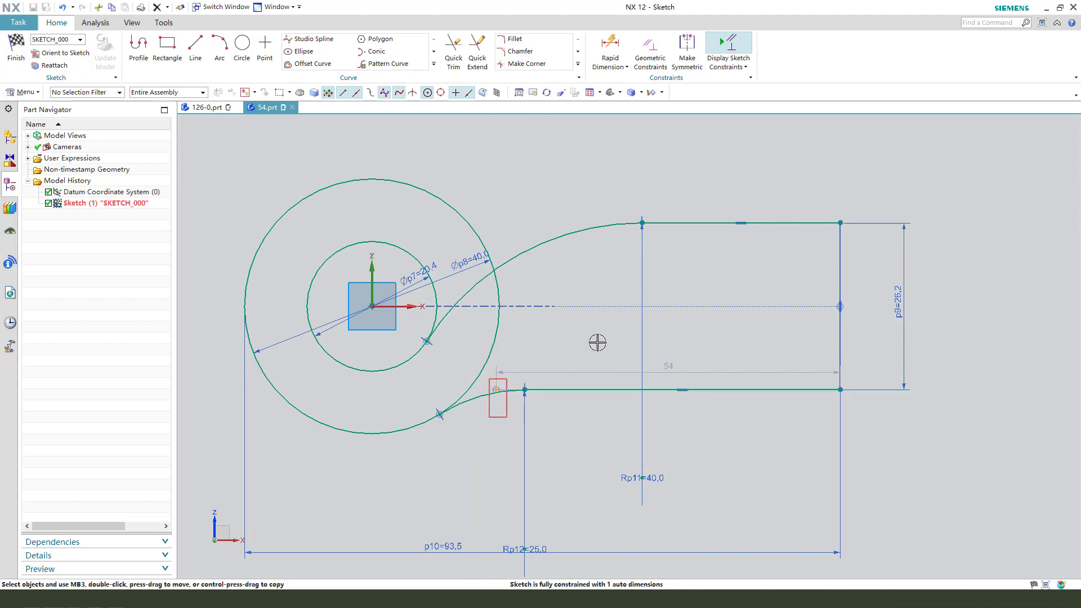
key("Delete")
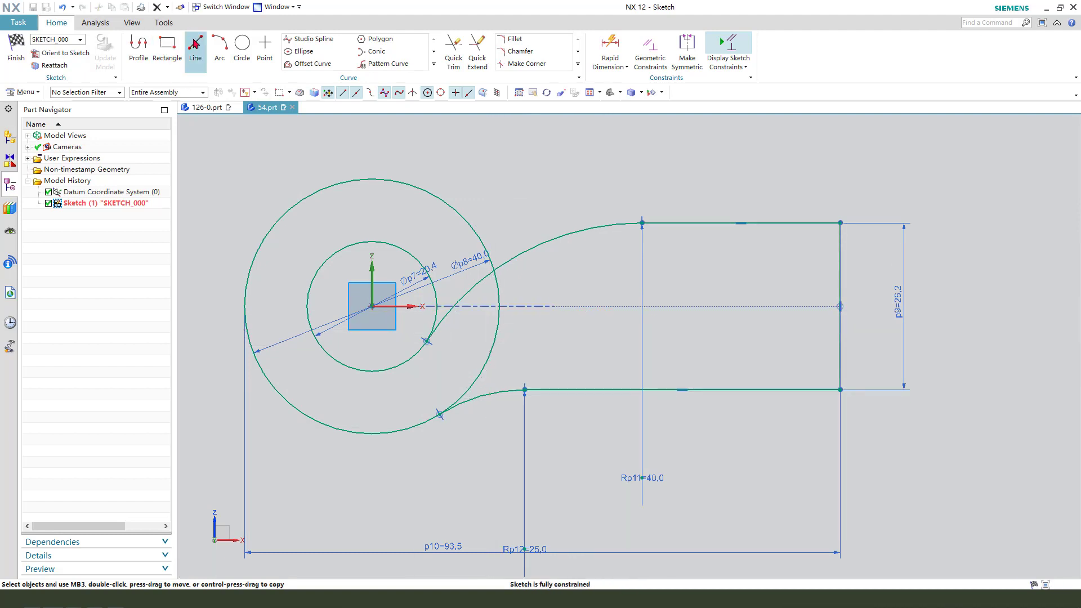
Draw a line about 43 mm long from the origin, slanting upward past the outer circle and leaning slightly away from the profile.
left_click(195, 45)
left_click(372, 306)
scroll(363, 209, "down", 2)
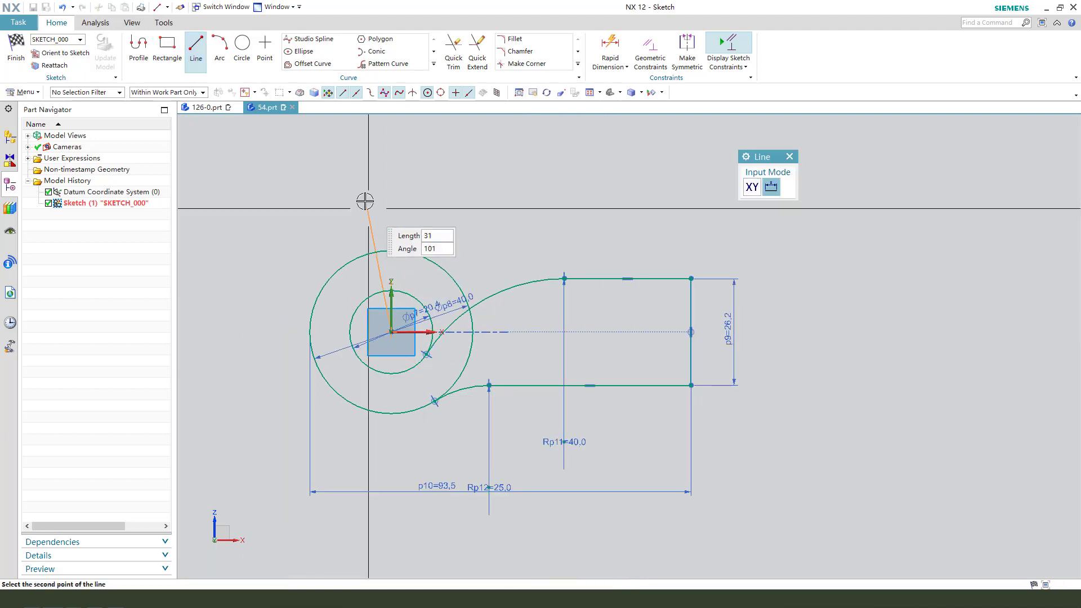
left_click(346, 163)
key("Escape")
scroll(442, 209, "up", 1)
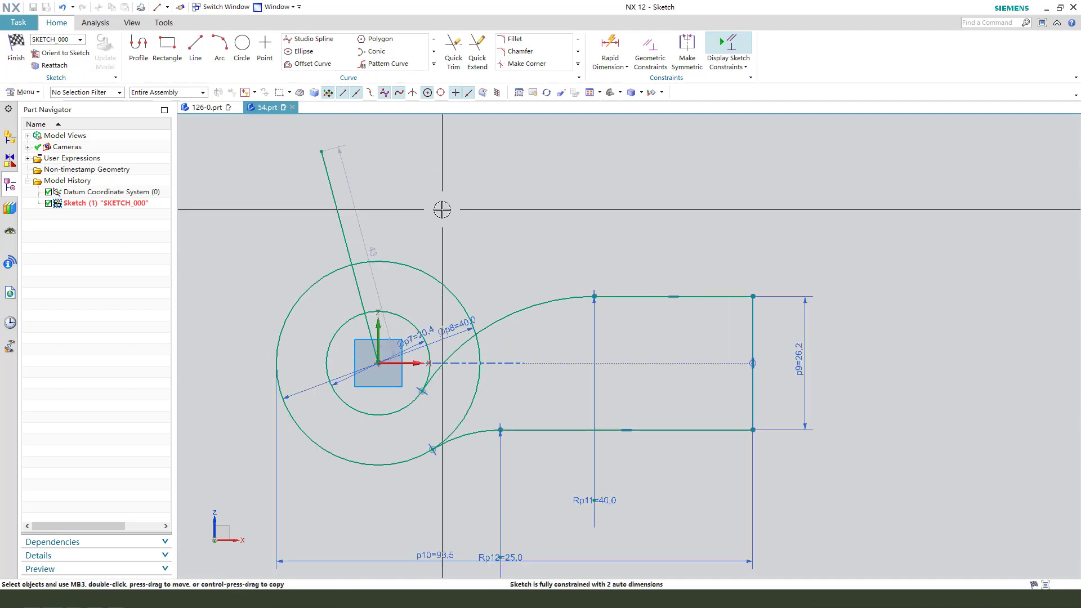
Dimension the angle between the slanted line and the vertical axis as 15 degrees.
key("d")
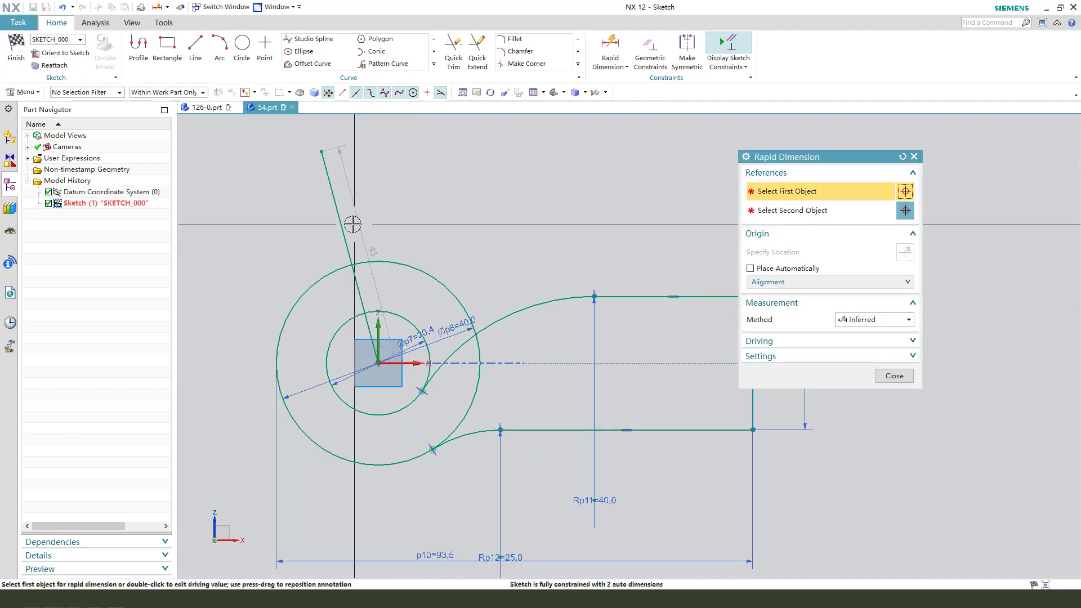
left_click(380, 263)
left_click(381, 279)
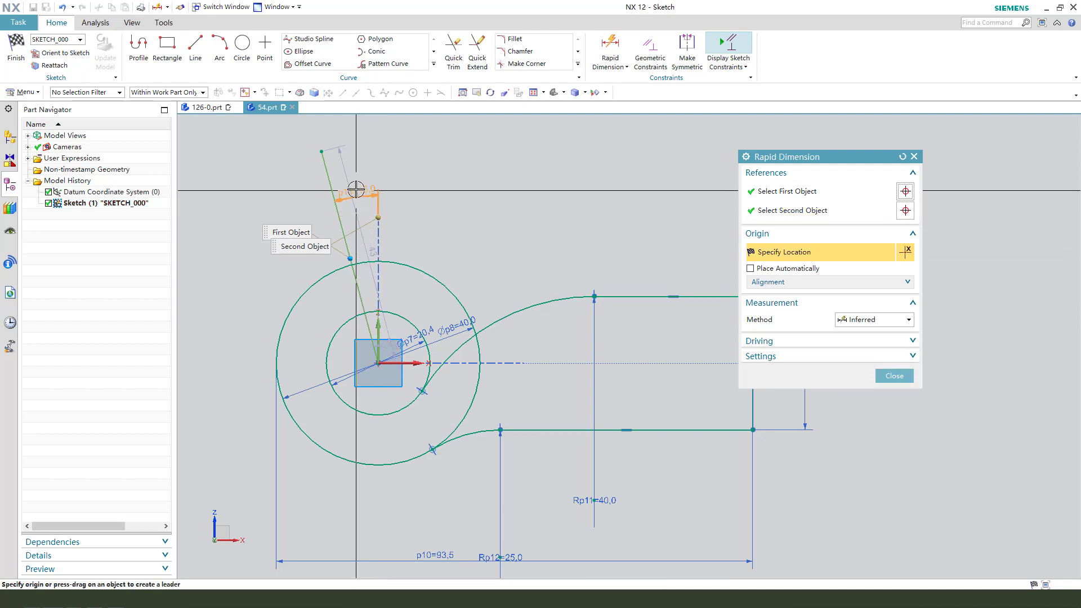
left_click(354, 187)
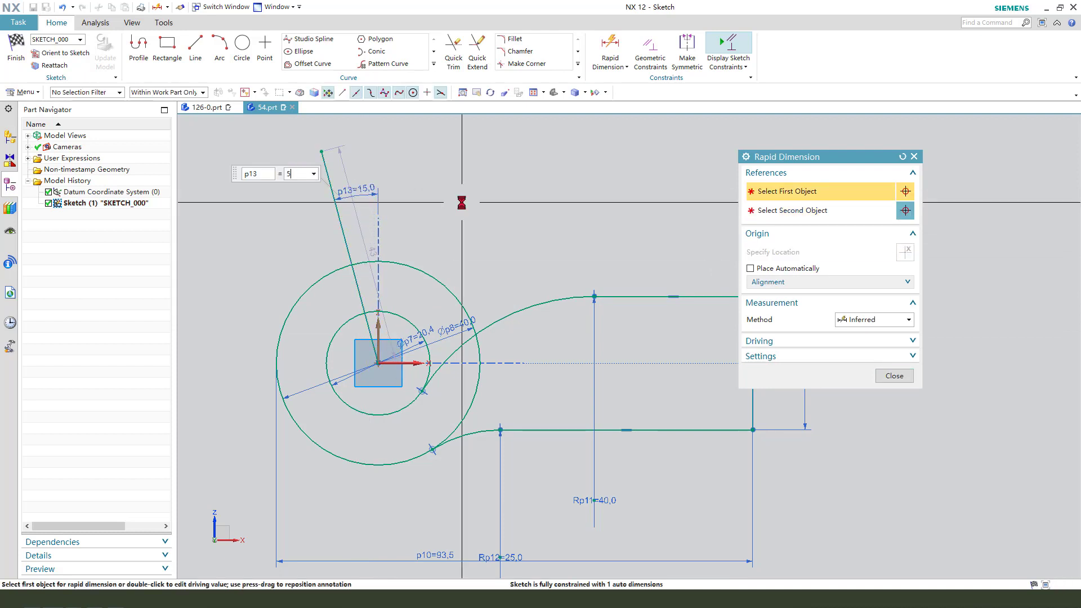
key("Return")
key("Return")
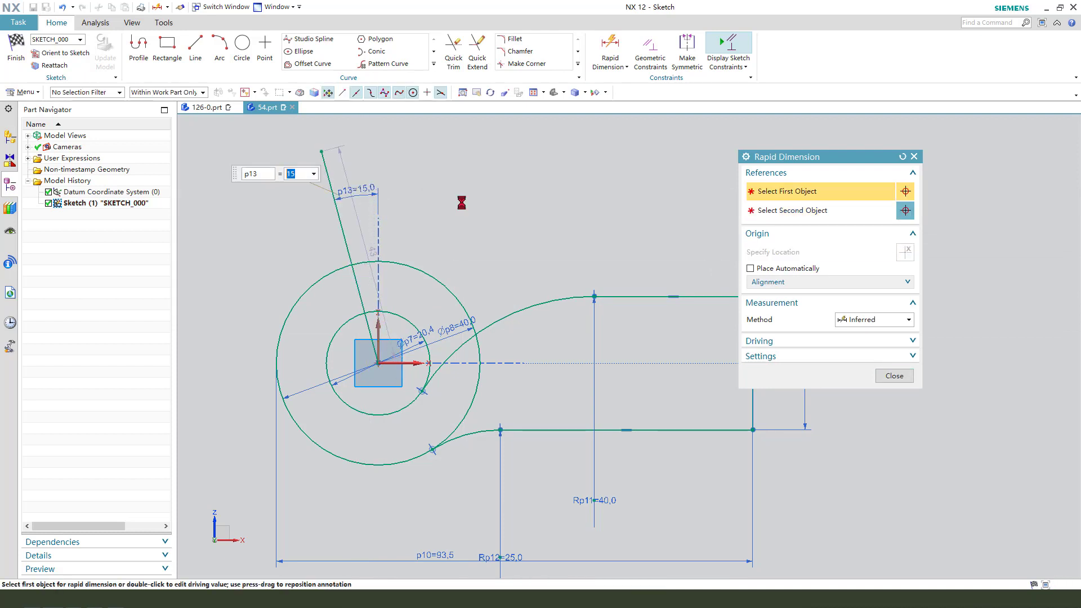
middle_click(447, 218)
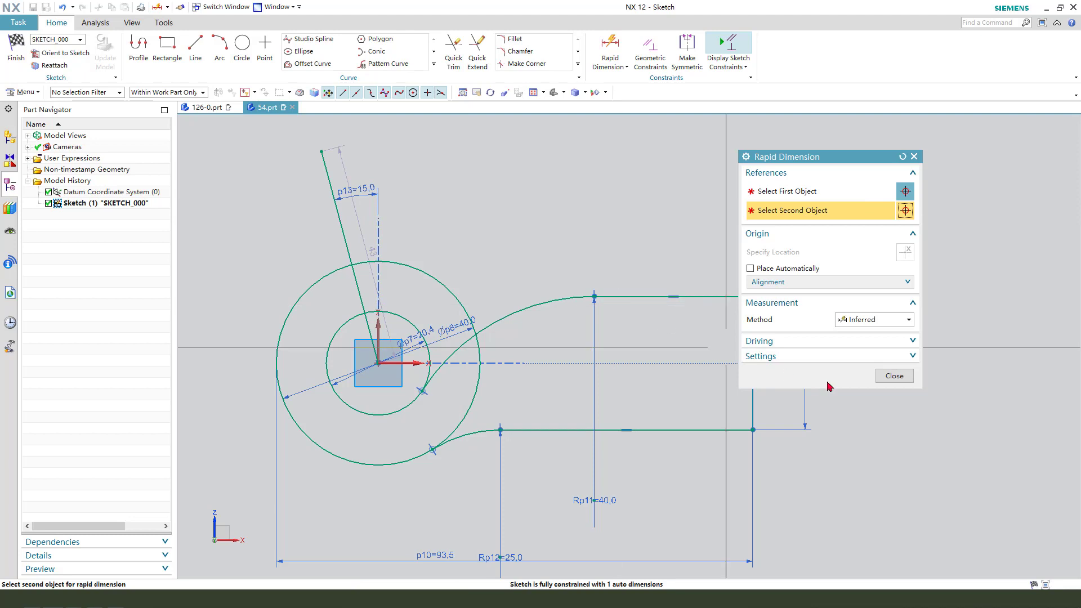
left_click(895, 376)
Convert the slanted line to a reference line.
left_click(341, 219)
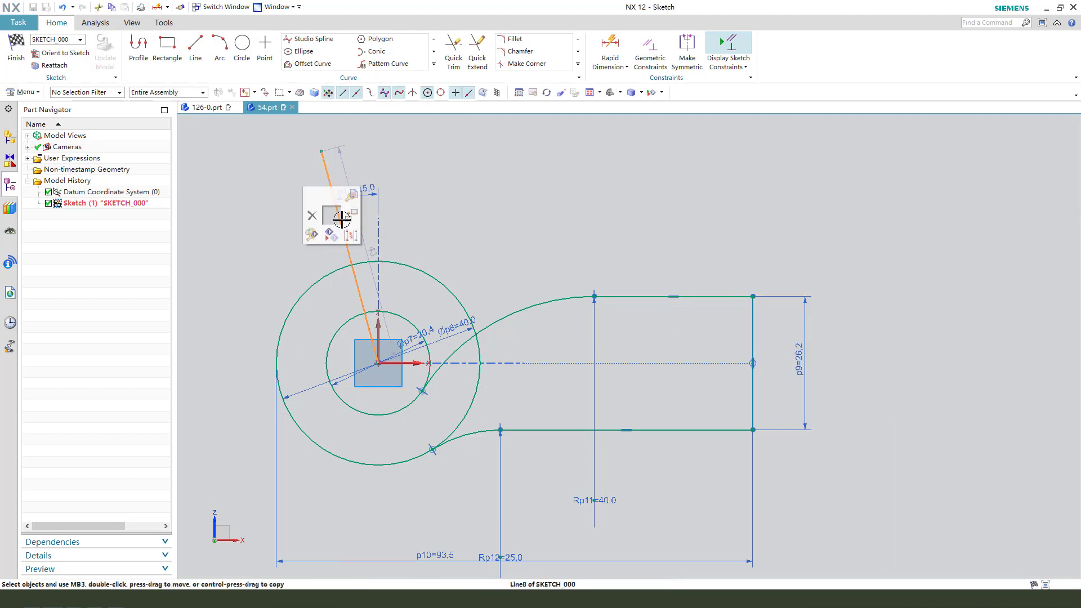
left_click(350, 233)
Trim the outer and inner circles between the slanted reference line and their respective fillets, leaving an open hook shape.
scroll(480, 273, "down", 1)
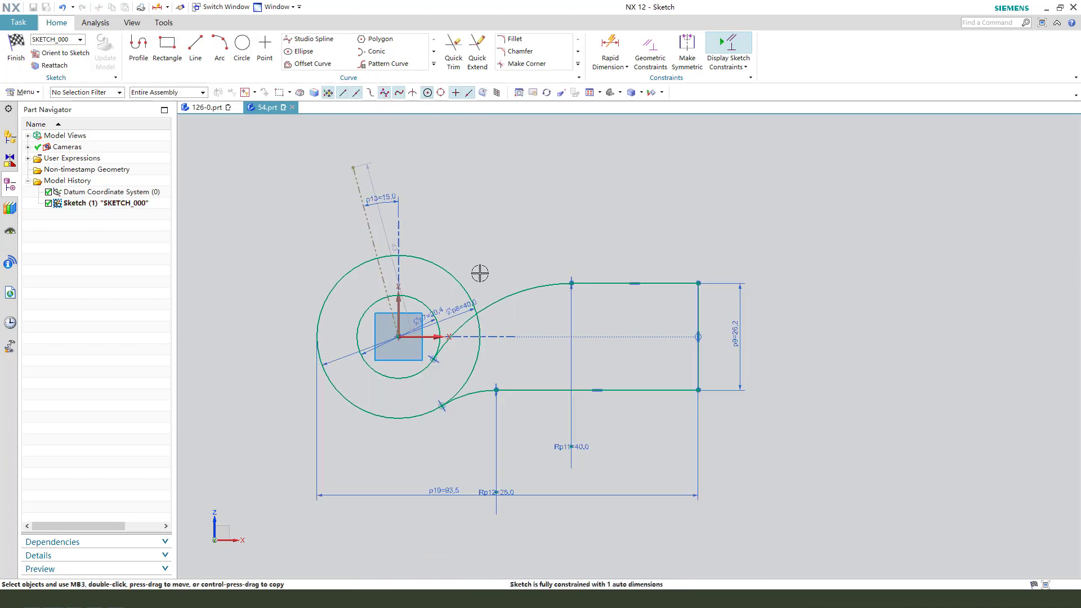
left_click(455, 62)
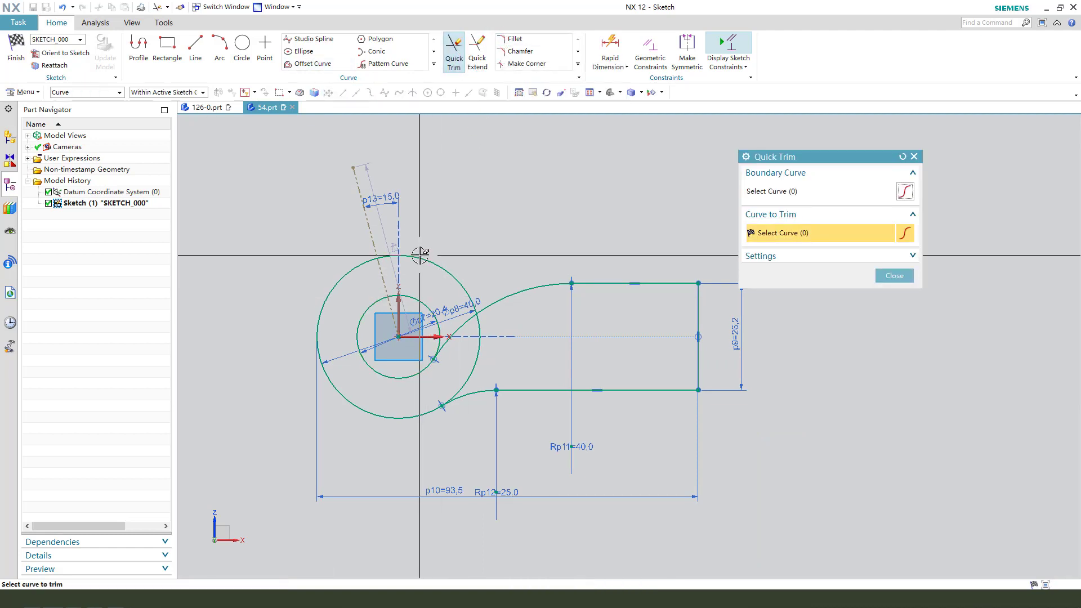
scroll(464, 346, "up", 1)
left_click(482, 312)
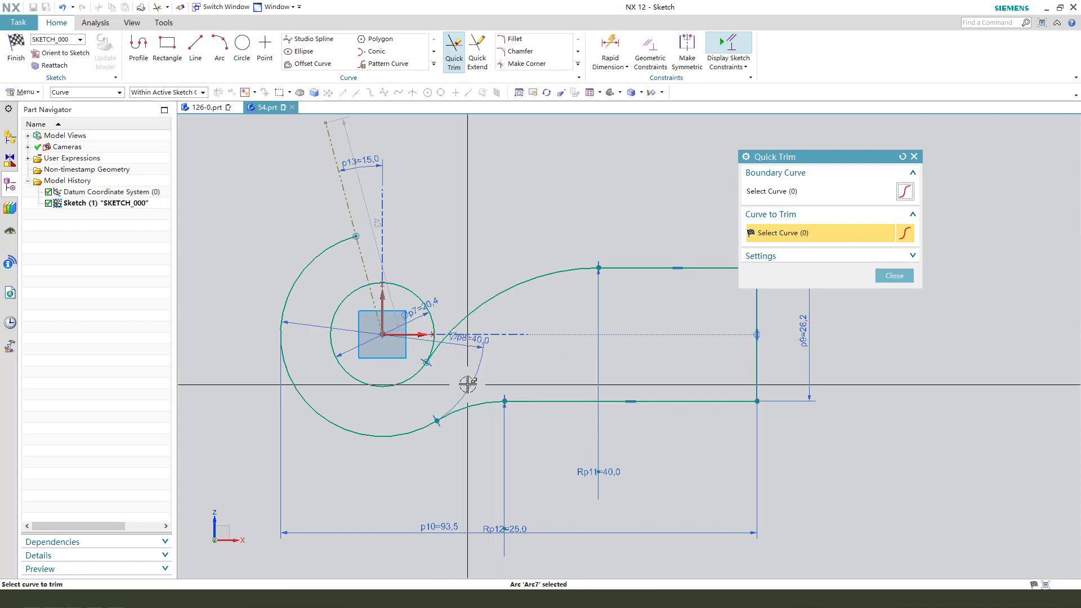
middle_click(543, 316)
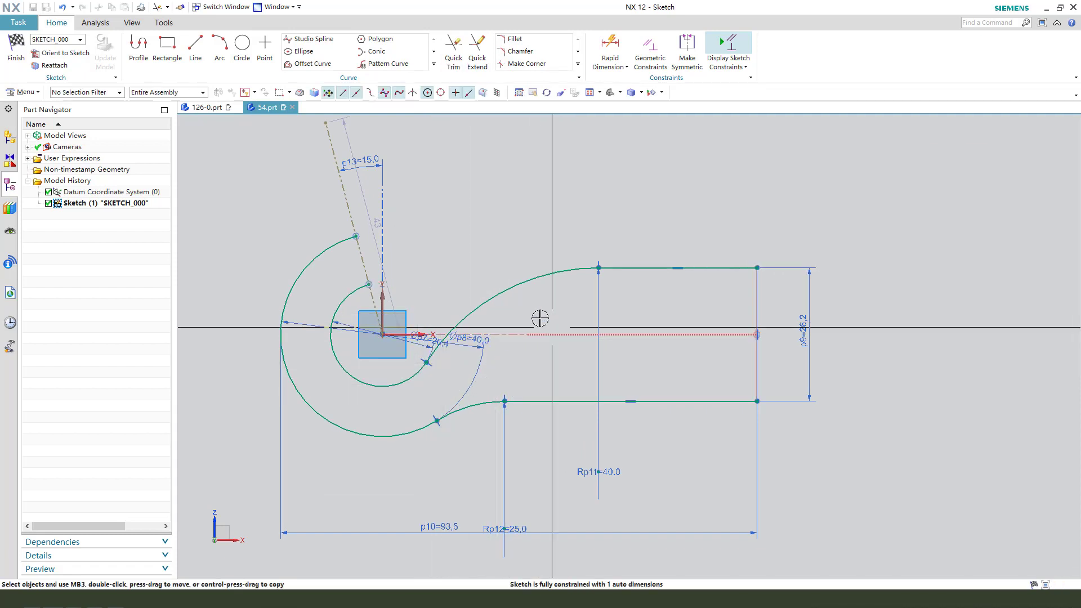
Reposition the diameter, fillet radius, slanted-line length and overall length dimensions clear of the profile.
scroll(506, 338, "down", 1)
left_click_drag(470, 331, 352, 434)
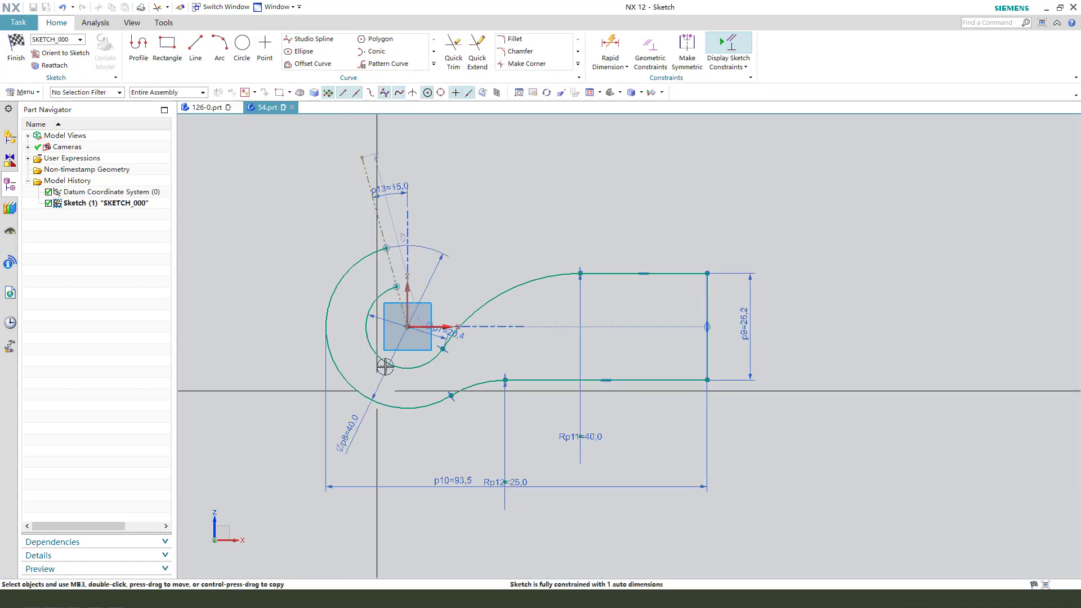
left_click_drag(451, 337, 468, 290)
left_click_drag(395, 220, 342, 222)
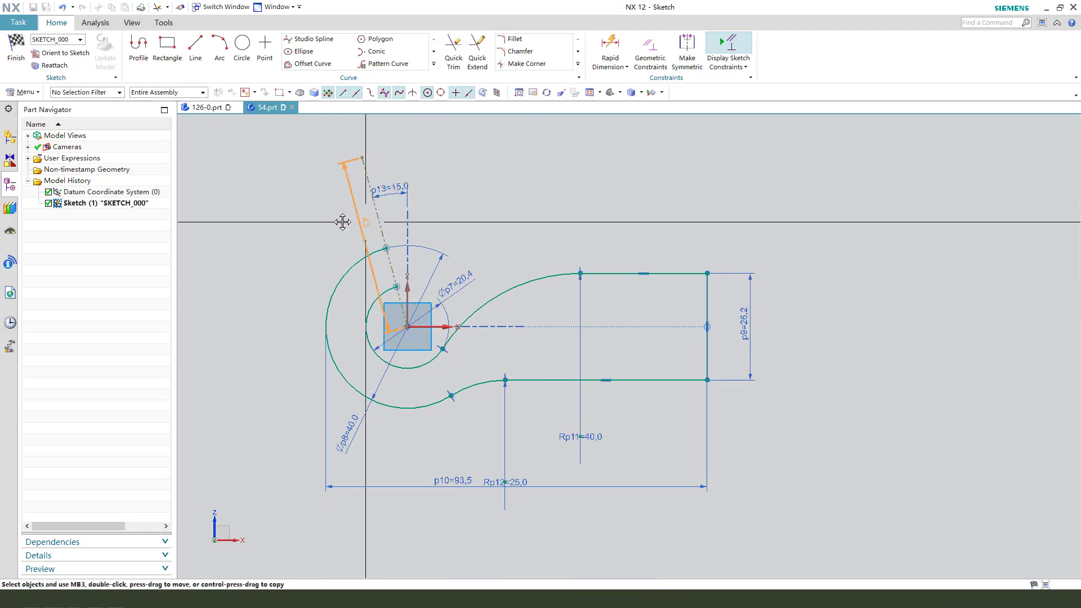
left_click_drag(591, 434, 511, 244)
left_click_drag(505, 480, 531, 462)
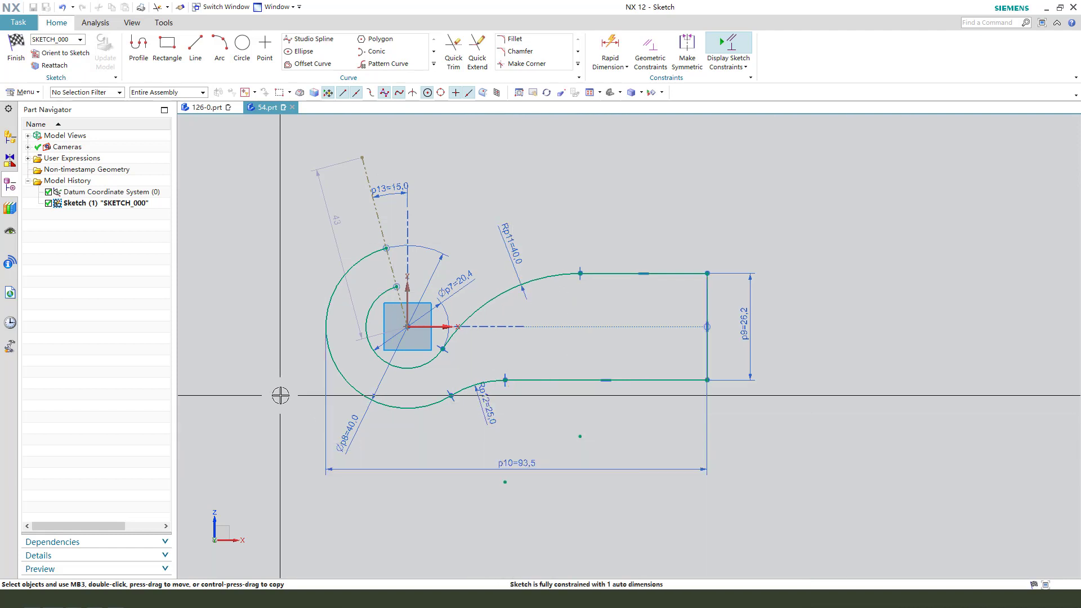
Finish the hook profile sketch and cancel the extrusion of its curves.
left_click(16, 49)
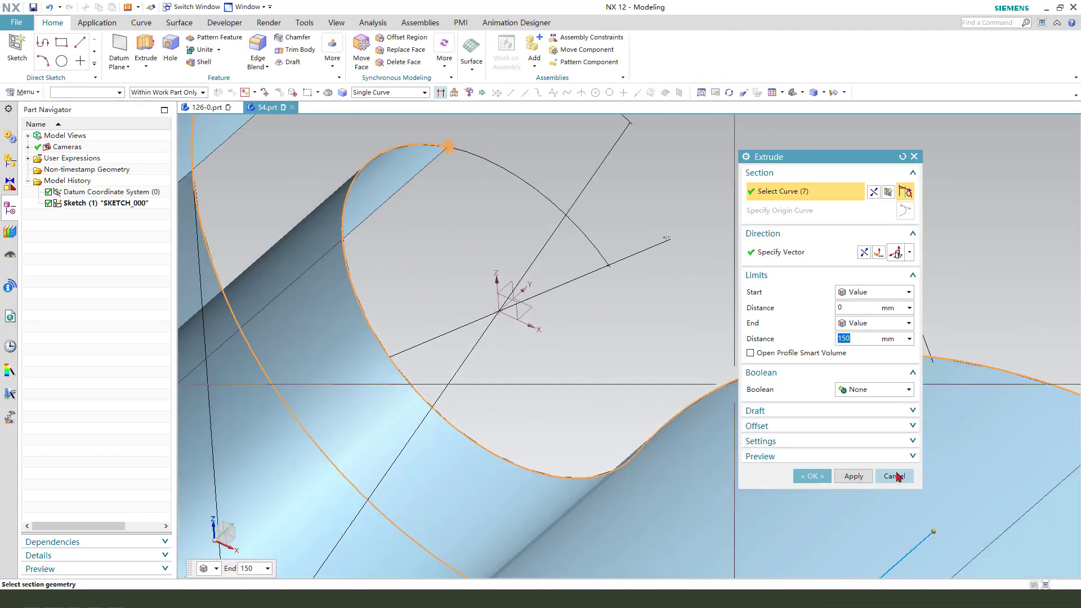
left_click(895, 476)
left_click(446, 314)
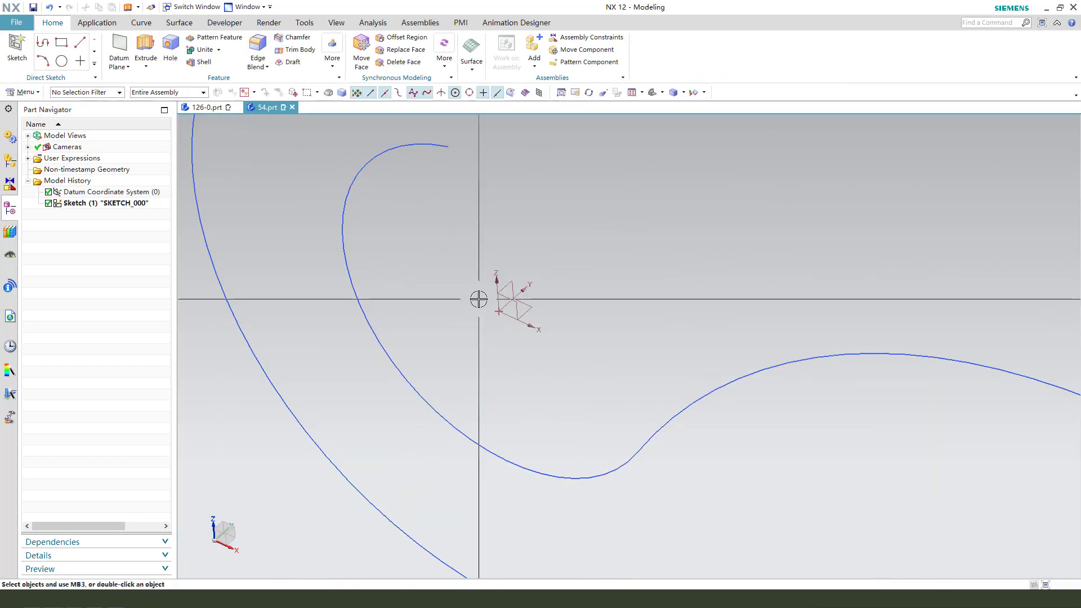
mouse_move(478, 299)
middle_mouse_down()
mouse_move(411, 297)
mouse_move(659, 446)
mouse_move(685, 418)
mouse_move(695, 445)
mouse_move(667, 443)
mouse_move(708, 452)
mouse_move(696, 457)
middle_mouse_up()
scroll(585, 348, "down", 2)
scroll(714, 457, "up", 1)
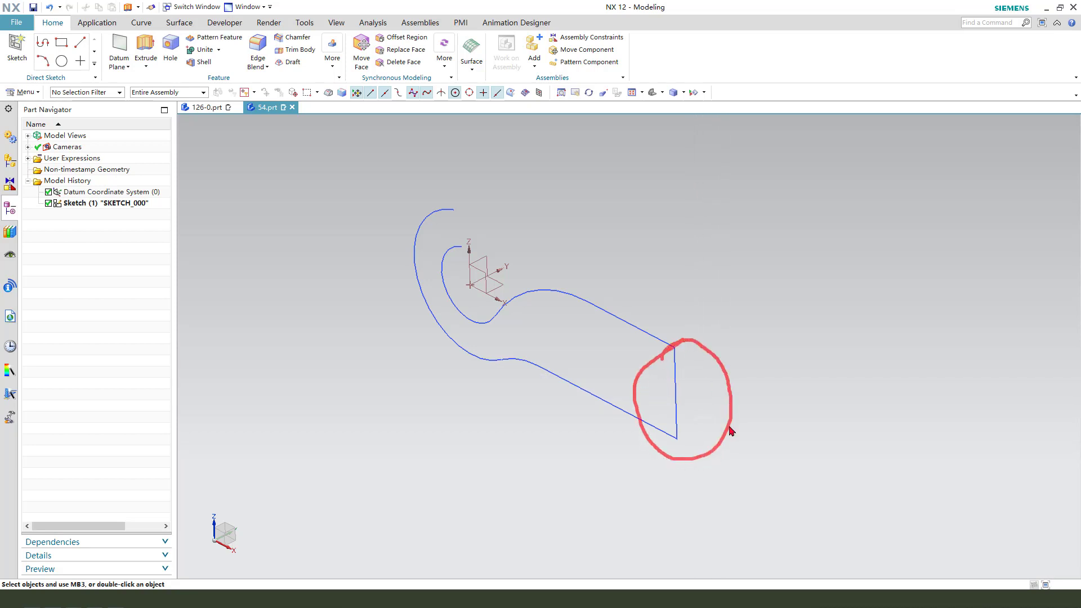
key("Escape")
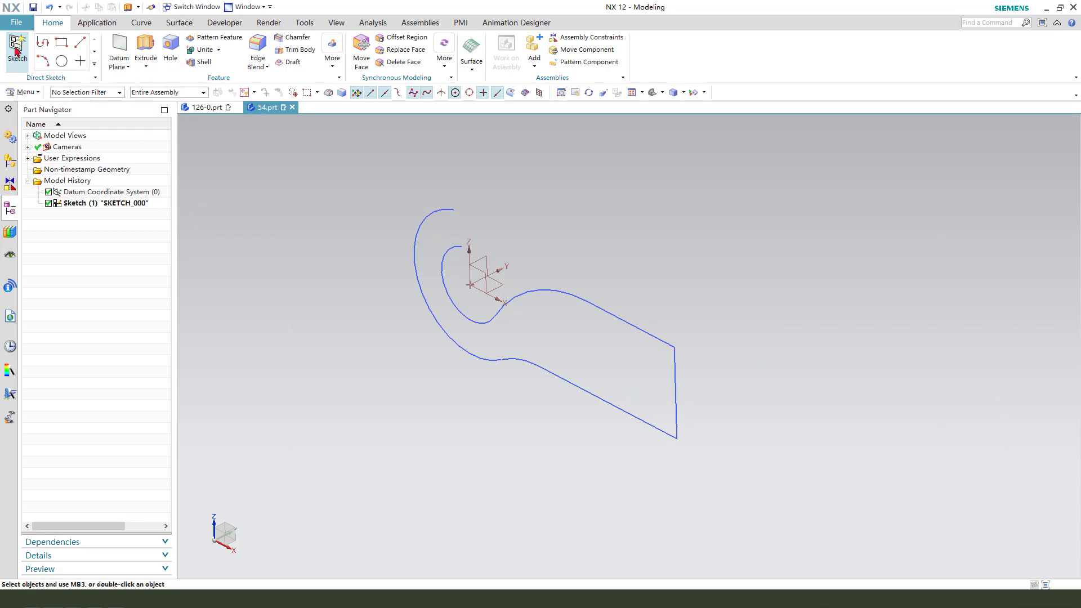
Begin an On Path sketch on the outer tangent curve, picking the straight segment near its lower corner with the arm's end line.
left_click(15, 50)
left_click_drag(825, 156, 866, 129)
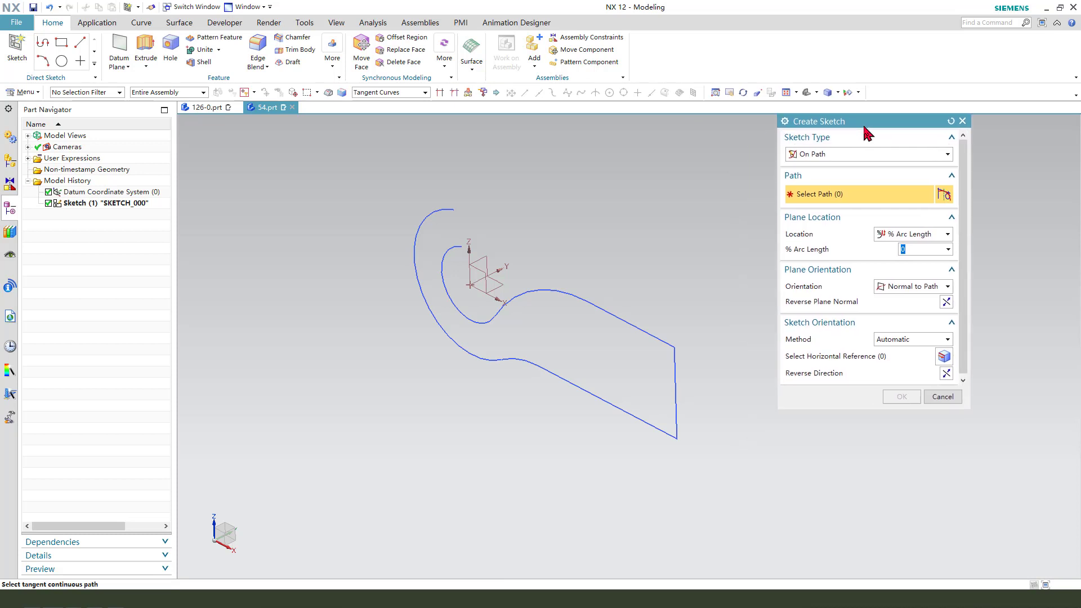
left_click(852, 156)
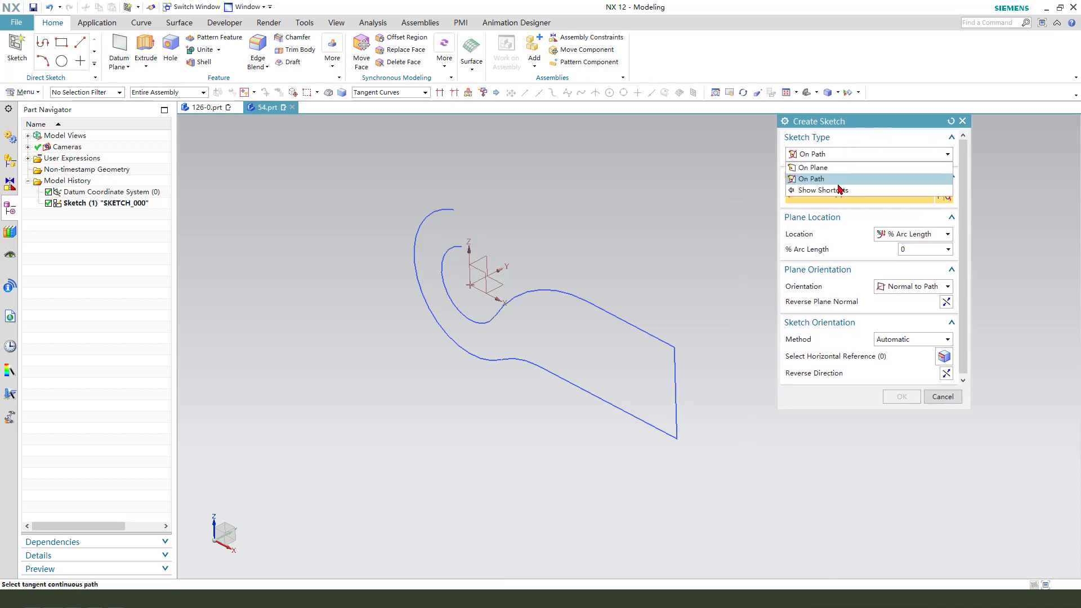
left_click(821, 180)
scroll(522, 230, "down", 1)
scroll(691, 400, "up", 1)
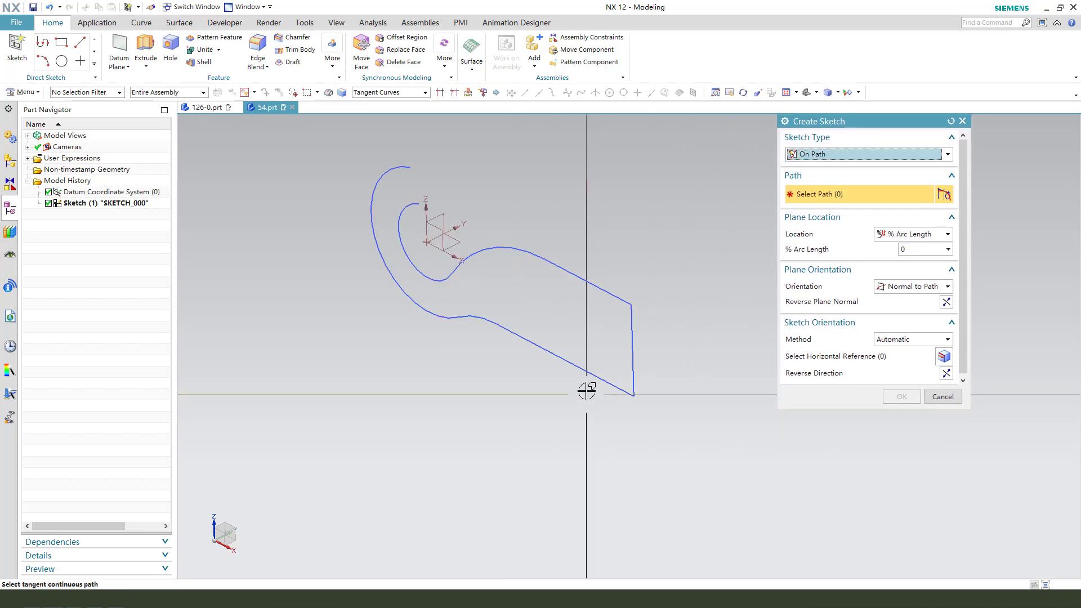
left_click(604, 381)
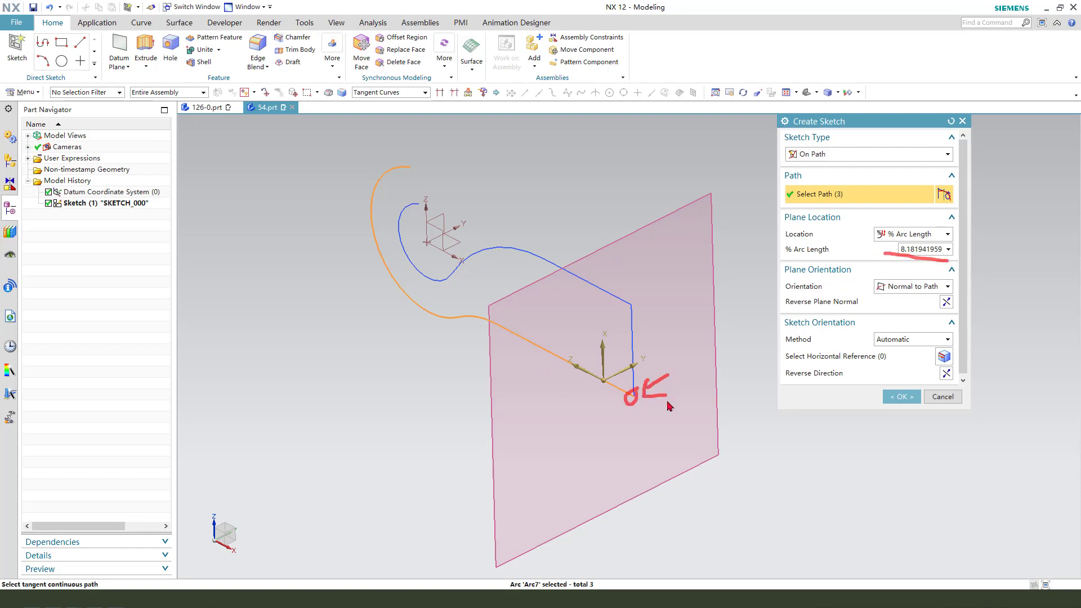
Set the sketch plane's % Arc Length to 0 and create the sketch normal to the path.
left_click(917, 249)
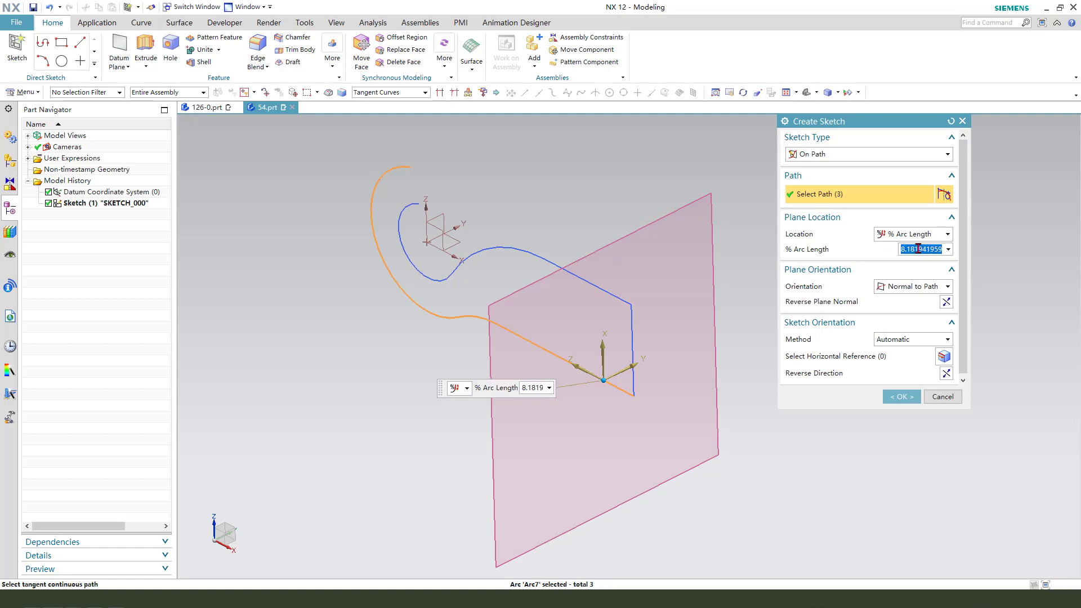
type("0")
key("Return")
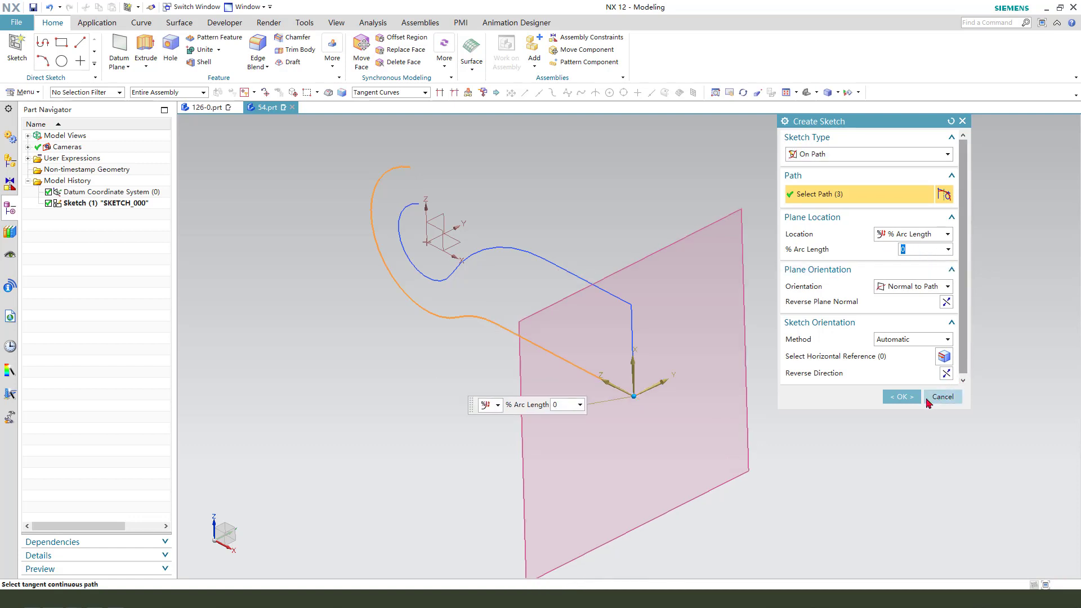
left_click(902, 397)
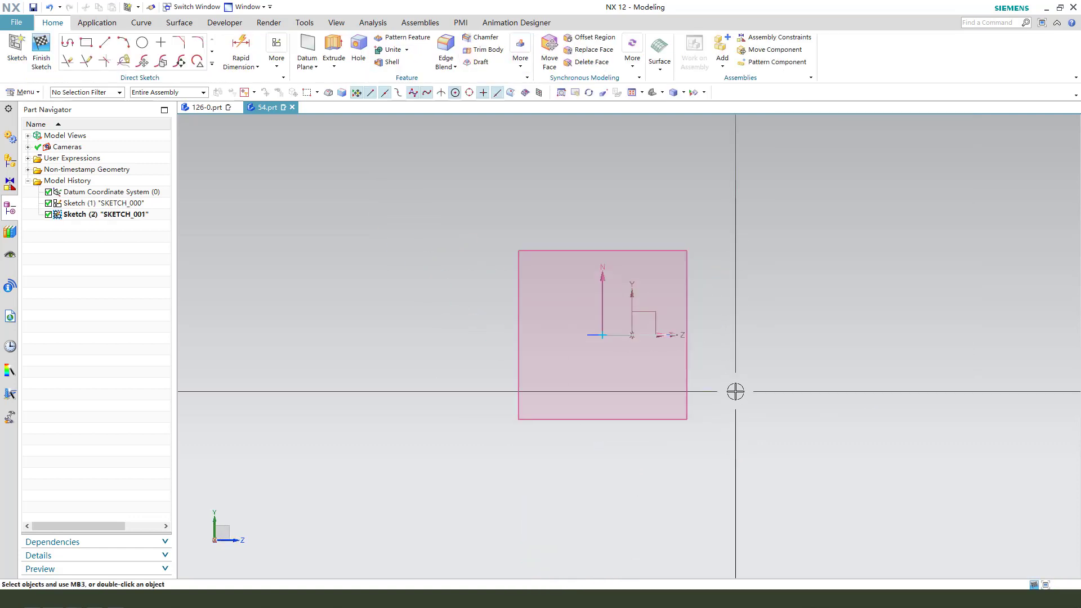
Create an intersection point where the inner tangent curve meets the new sketch plane.
mouse_move(736, 391)
middle_mouse_down()
mouse_move(724, 372)
mouse_move(713, 398)
middle_mouse_up()
scroll(695, 236, "up", 3)
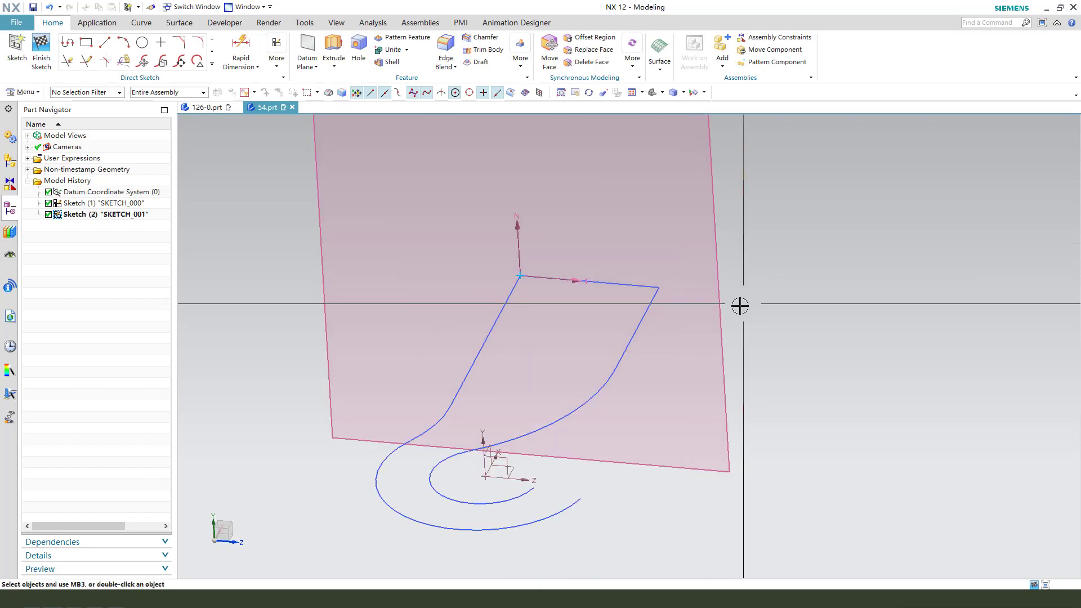
left_click_drag(574, 214, 547, 254)
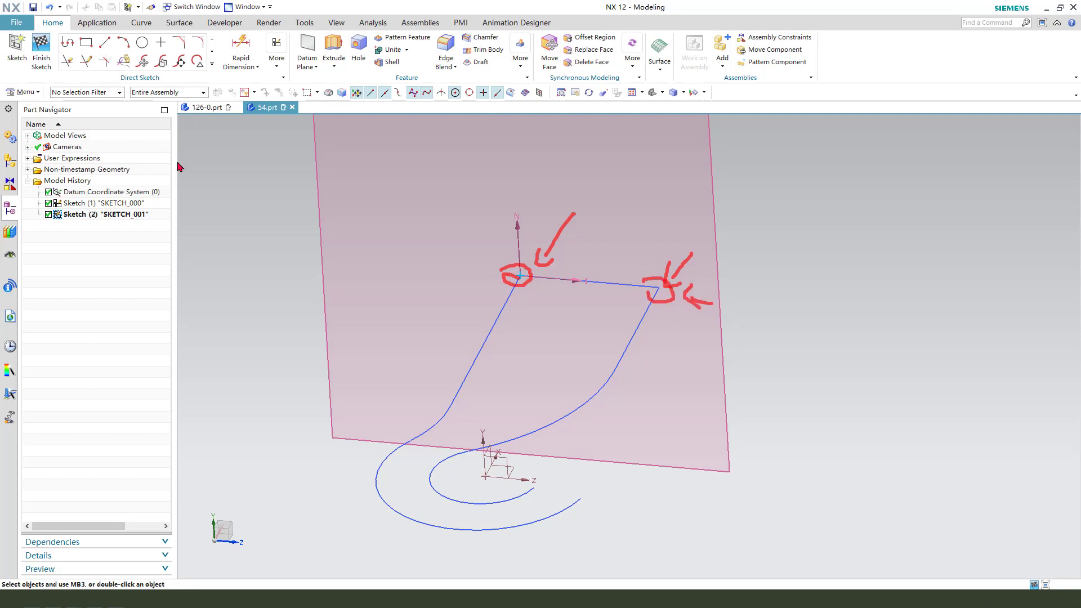
left_click(213, 64)
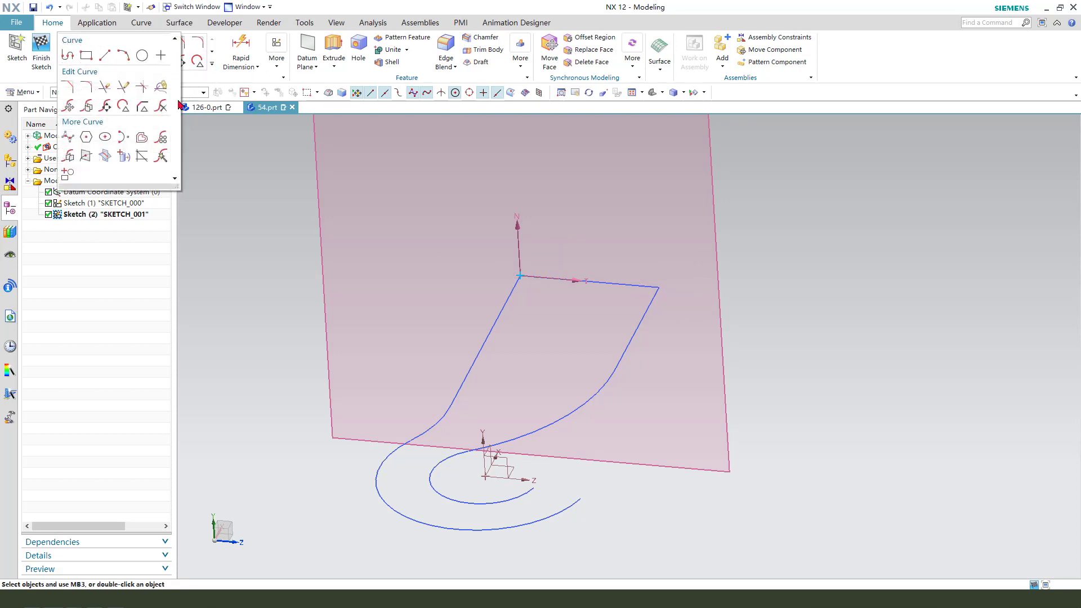
left_click(87, 160)
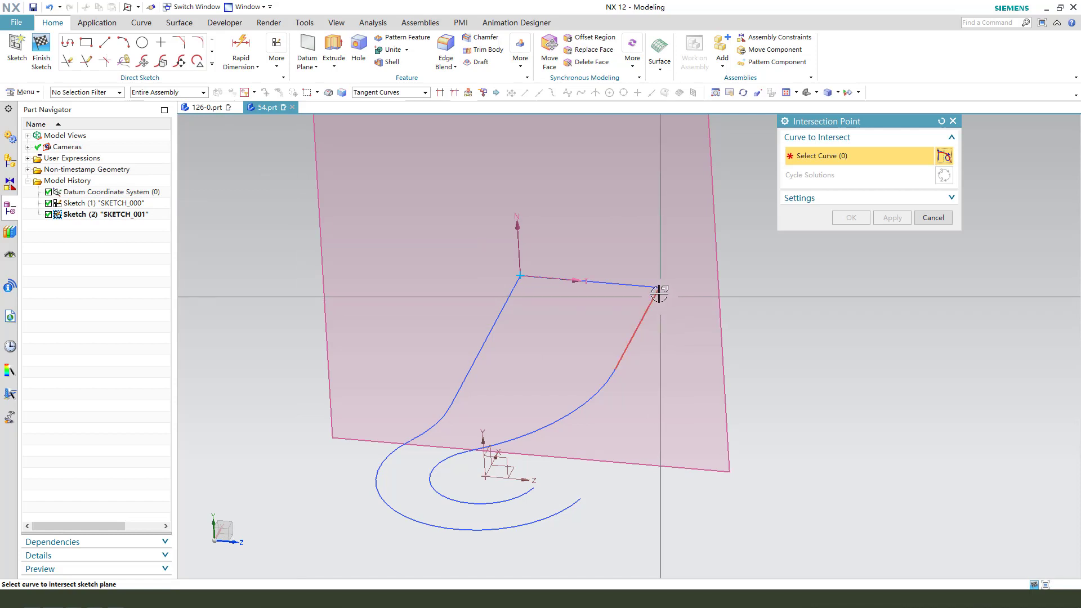
left_click(708, 304)
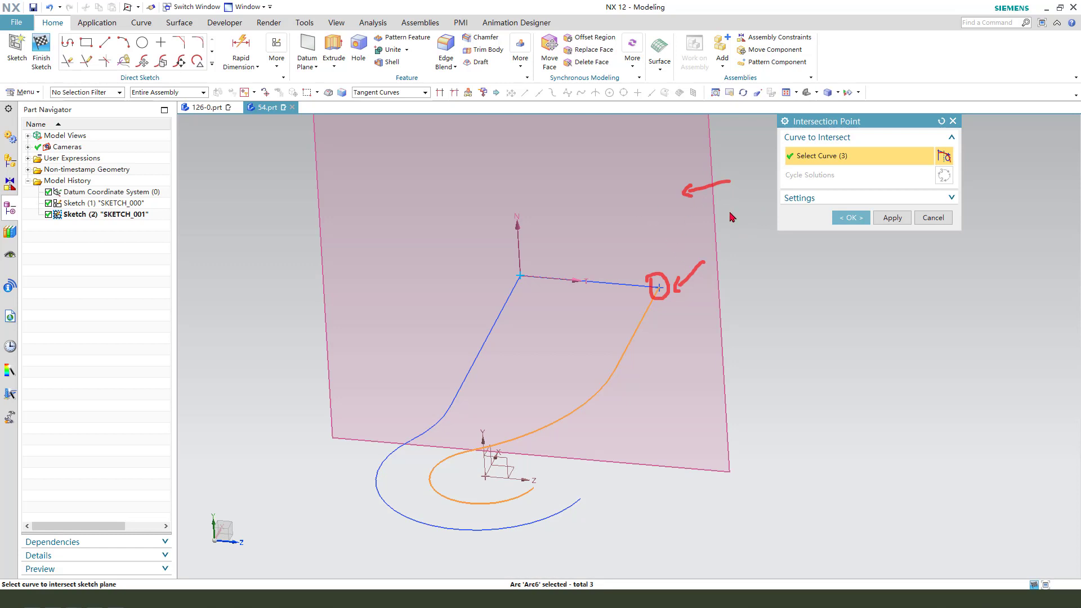
left_click(851, 218)
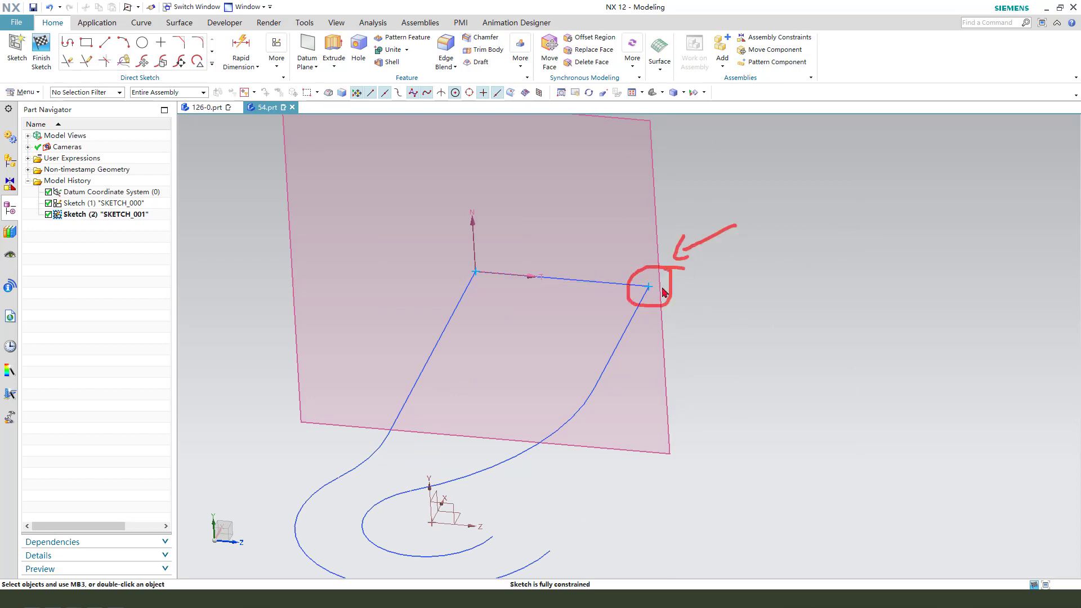
Draw a circle about 23 mm in diameter, centred on the arm's end line about 10 mm from the sketch origin.
scroll(623, 258, "down", 3)
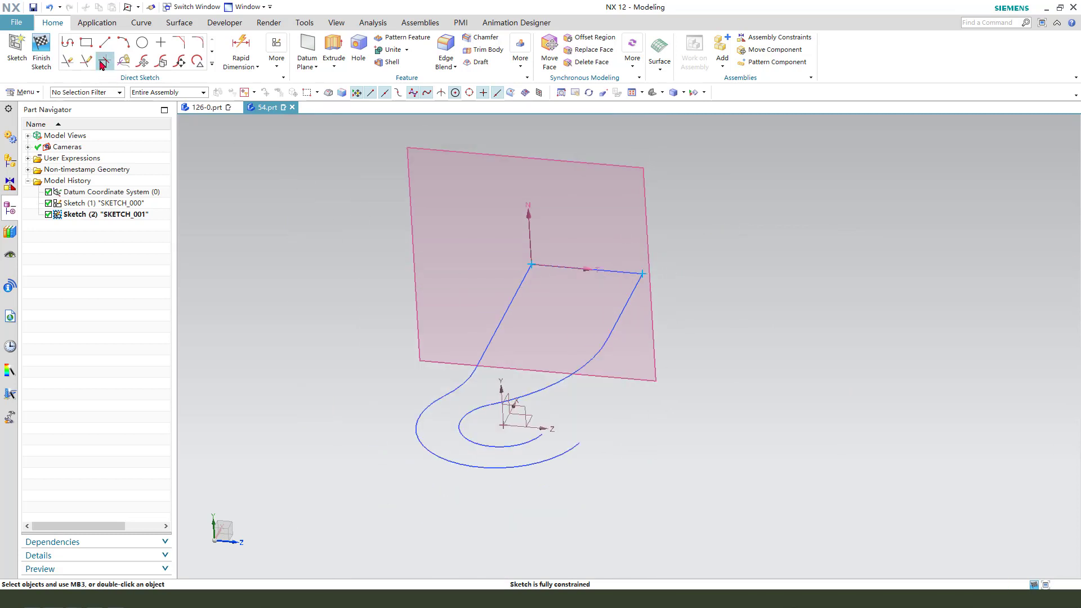
left_click(150, 51)
scroll(586, 269, "up", 1)
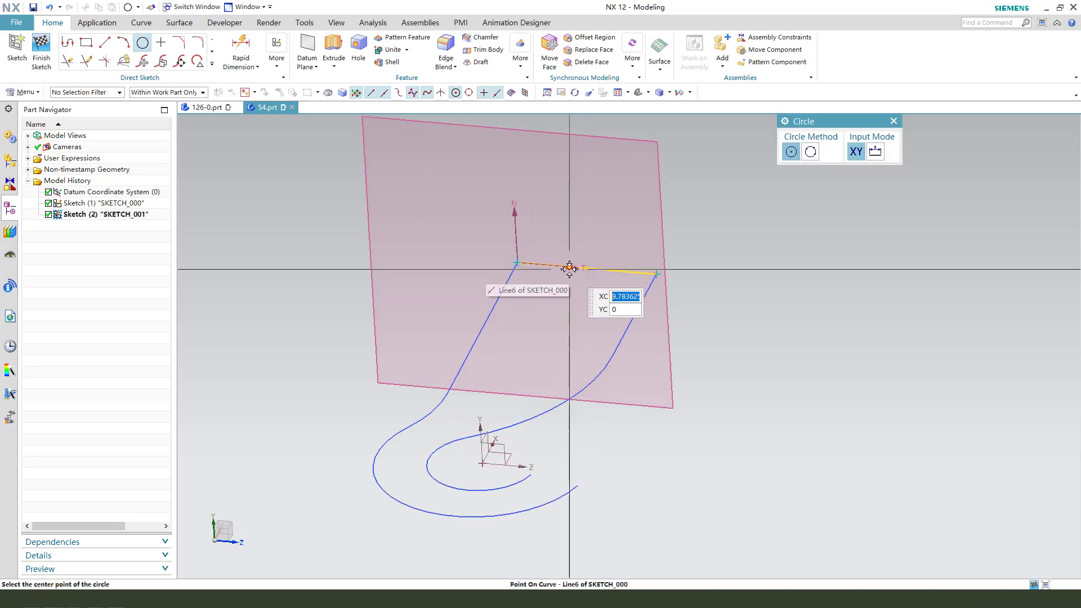
left_click(576, 274)
key("Escape")
scroll(624, 292, "up", 1)
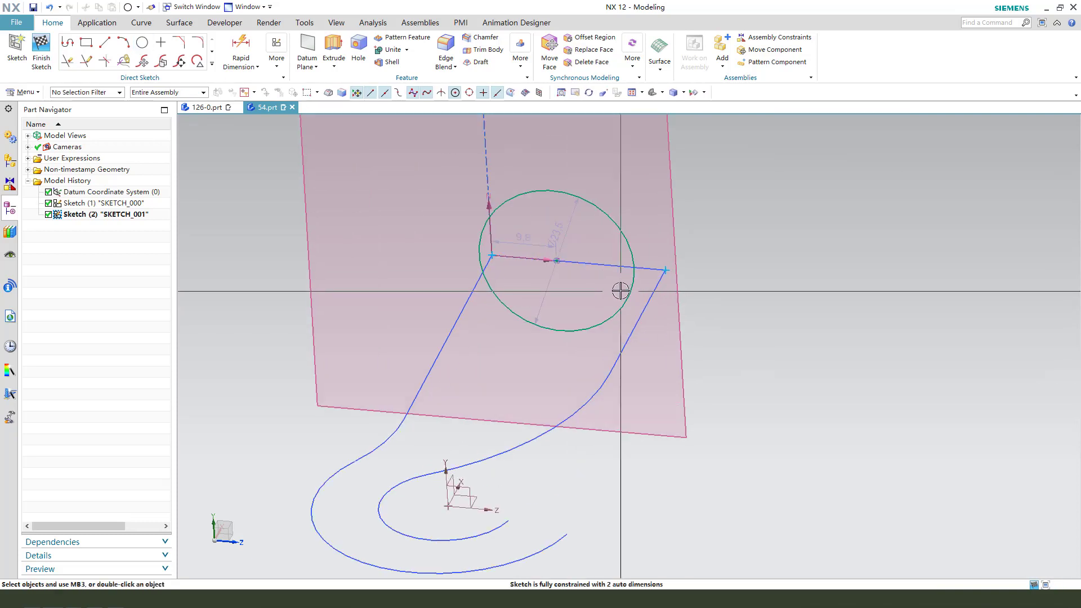
Constrain the intersection point to lie on the circle with a Point on Curve constraint.
left_click(625, 232)
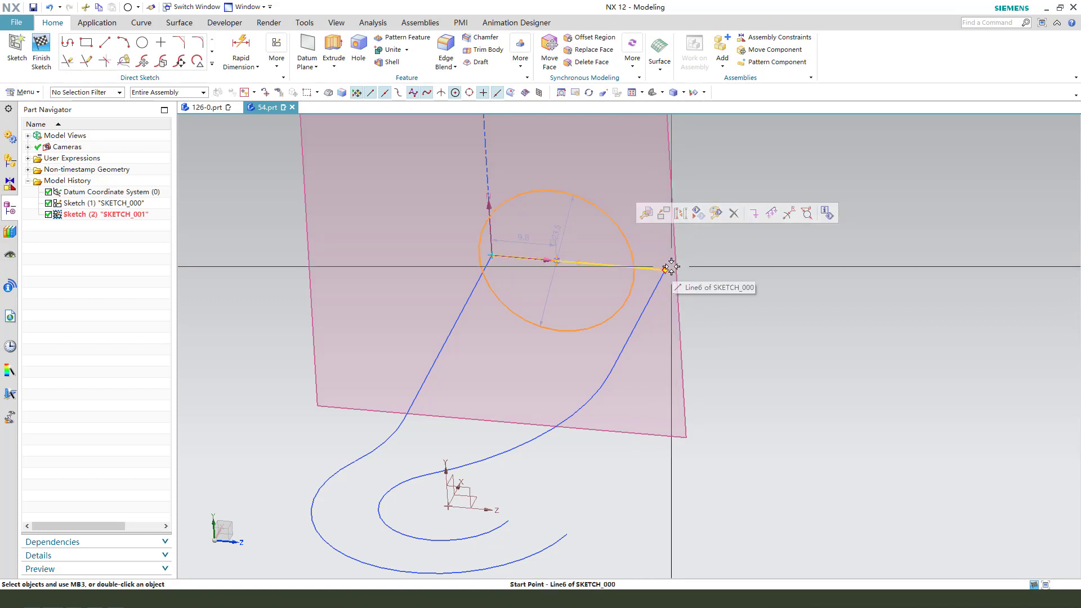
left_click(670, 268)
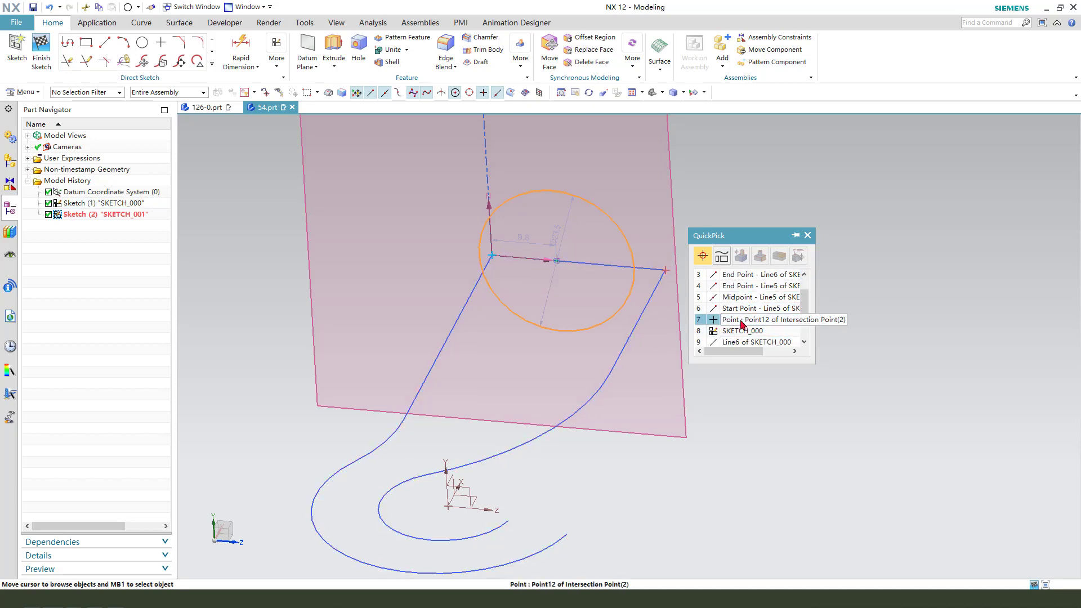
left_click(735, 320)
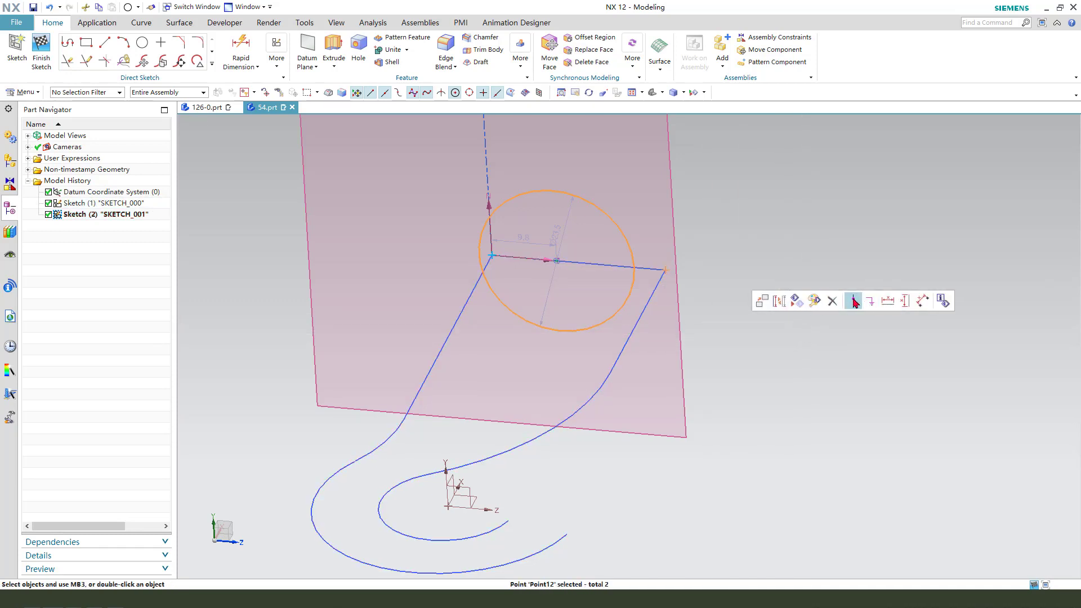
left_click(854, 302)
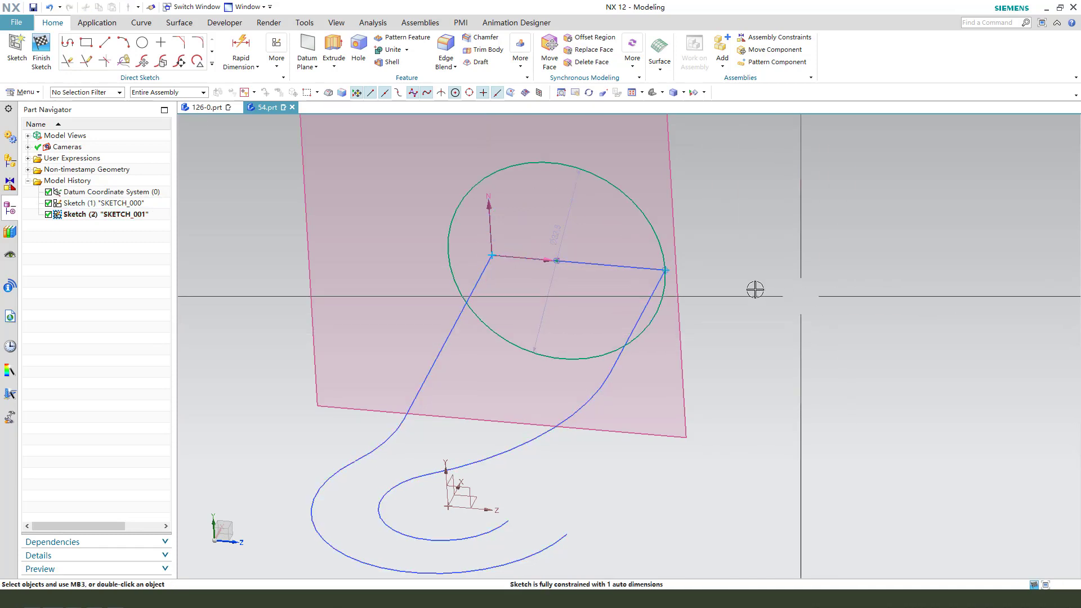
Constrain the sketch plane's origin point to lie on the circle with Point on Curve, and finish the sketch.
left_click(448, 228)
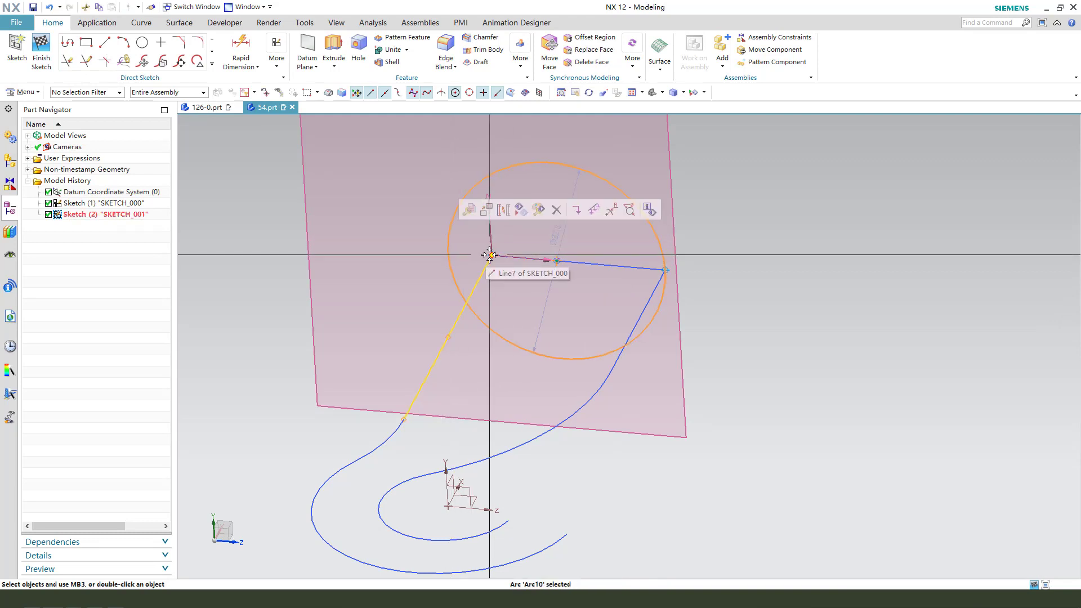
left_click(489, 255)
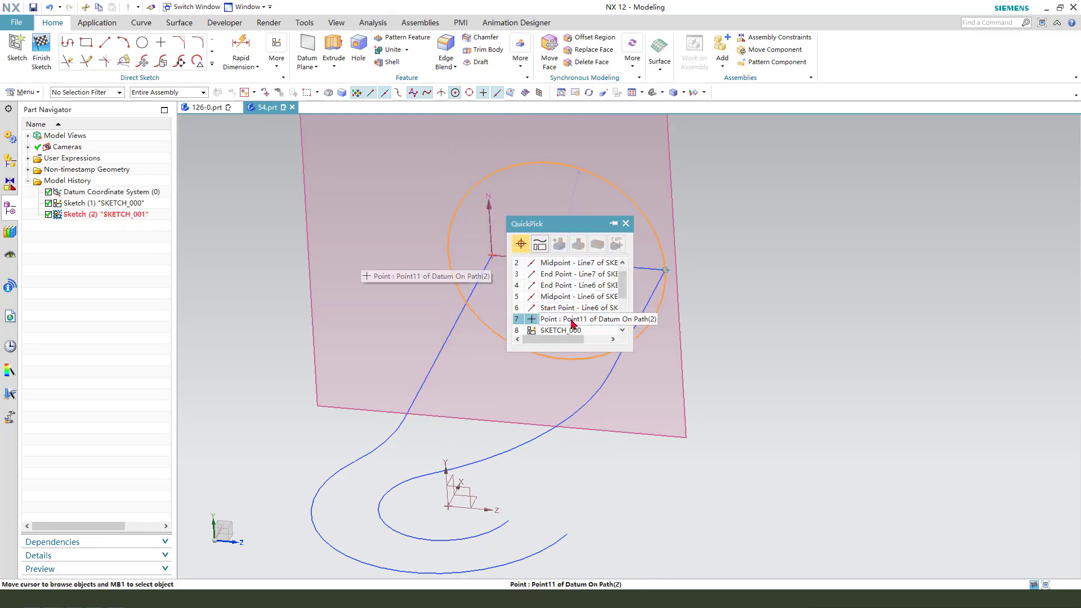
left_click(571, 319)
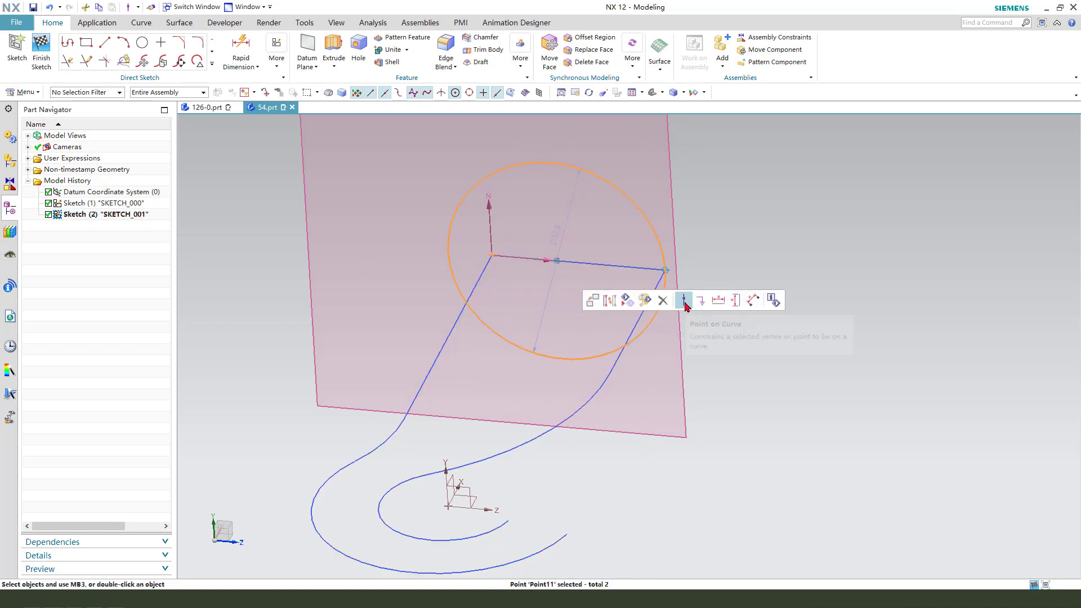
left_click(684, 301)
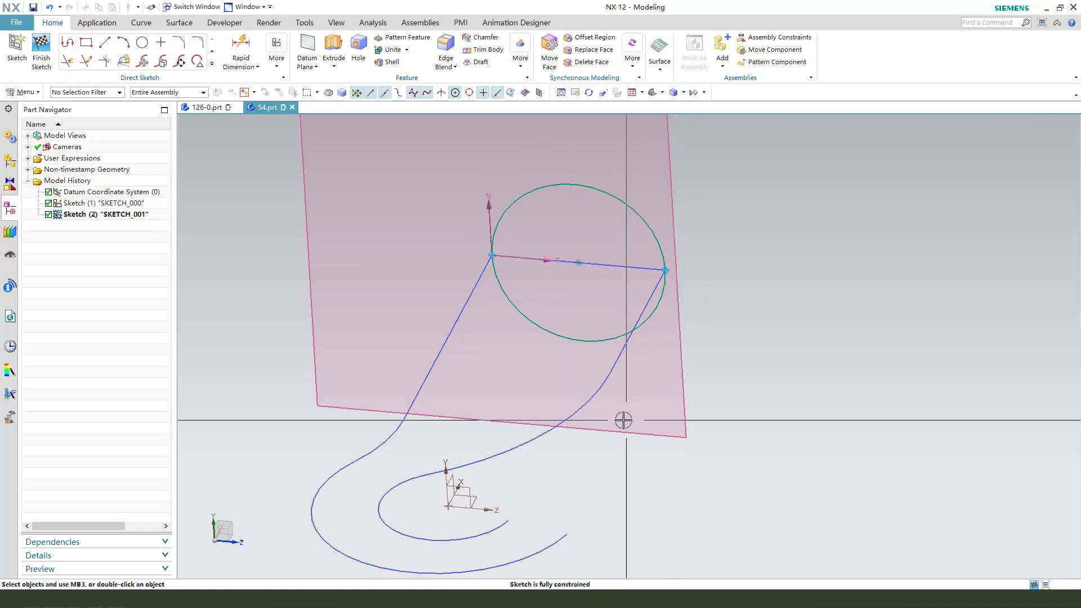
mouse_move(697, 345)
middle_mouse_down()
mouse_move(702, 359)
mouse_move(596, 218)
mouse_move(597, 306)
mouse_move(535, 285)
middle_mouse_up()
left_click(43, 53)
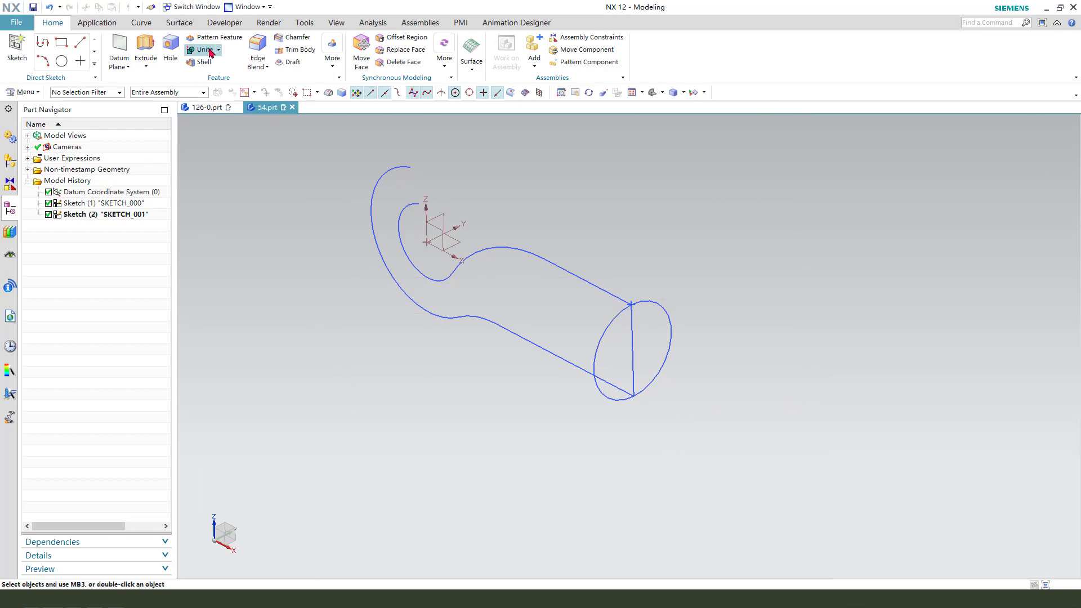
Create a solid Variational Sweep from the circle sketch, with limits from 0 to 100 % arc length and no Boolean.
left_click(179, 25)
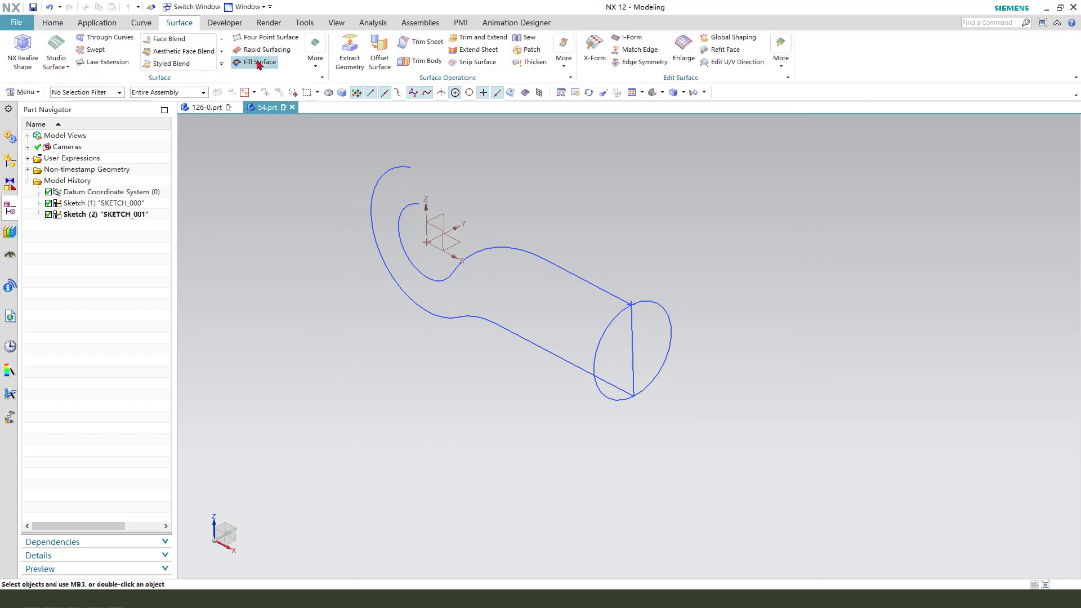
left_click(315, 68)
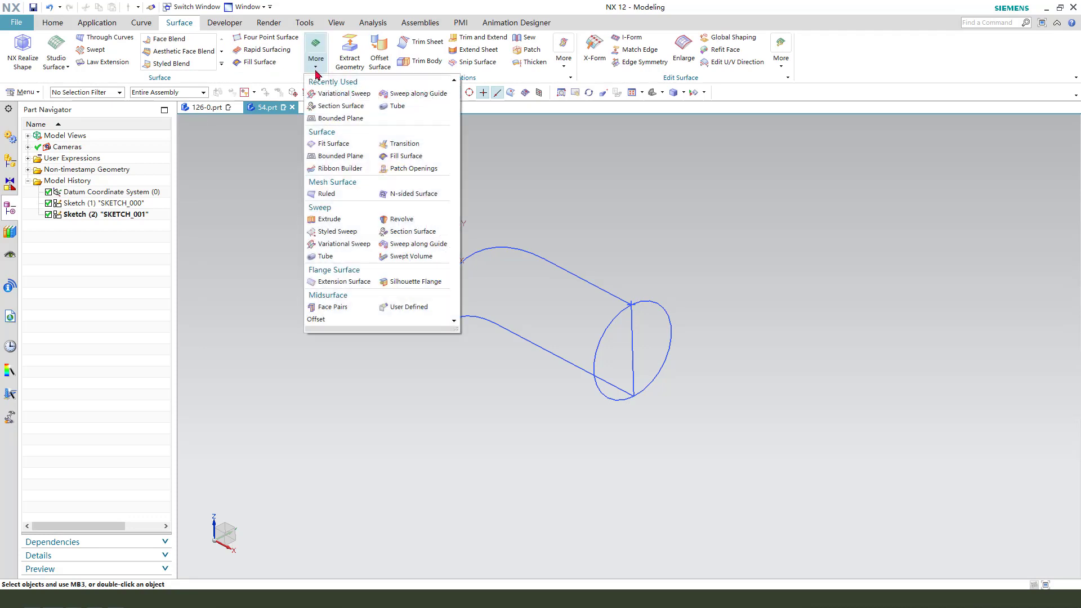
left_click(343, 244)
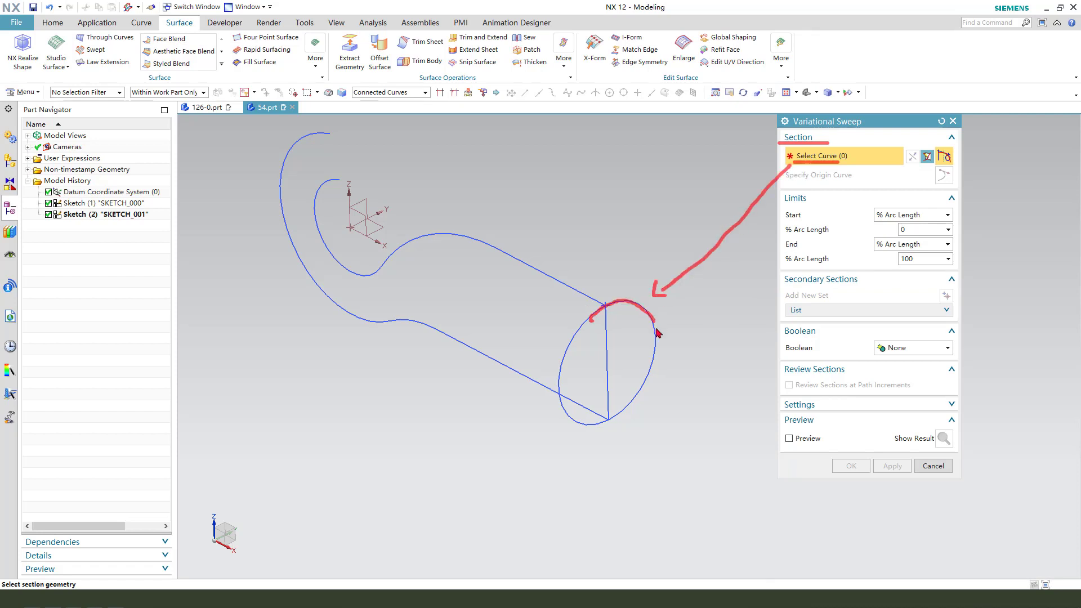
left_click(634, 298)
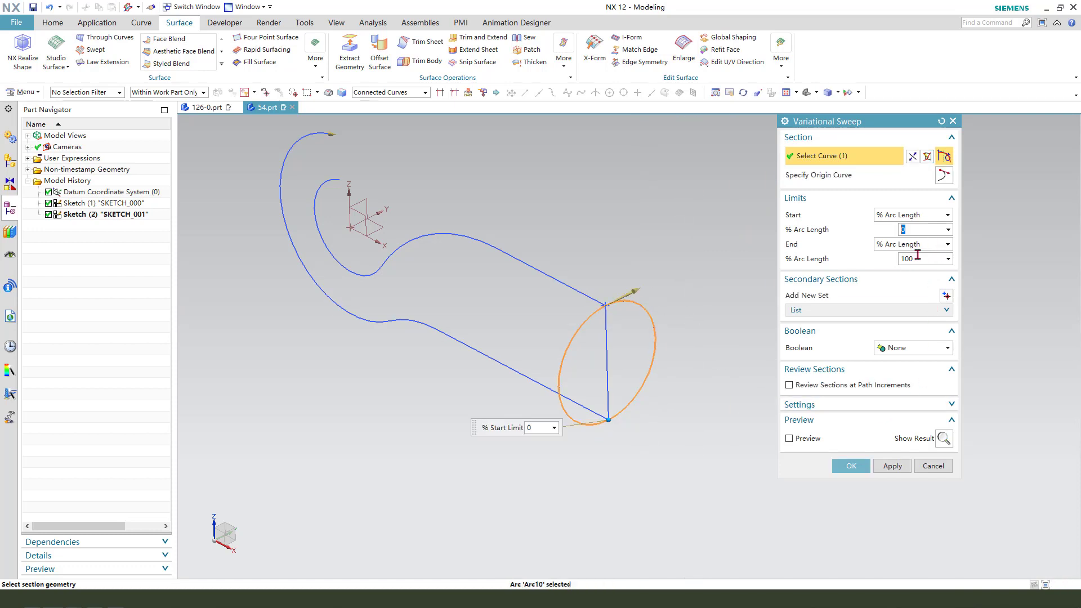
left_click(867, 407)
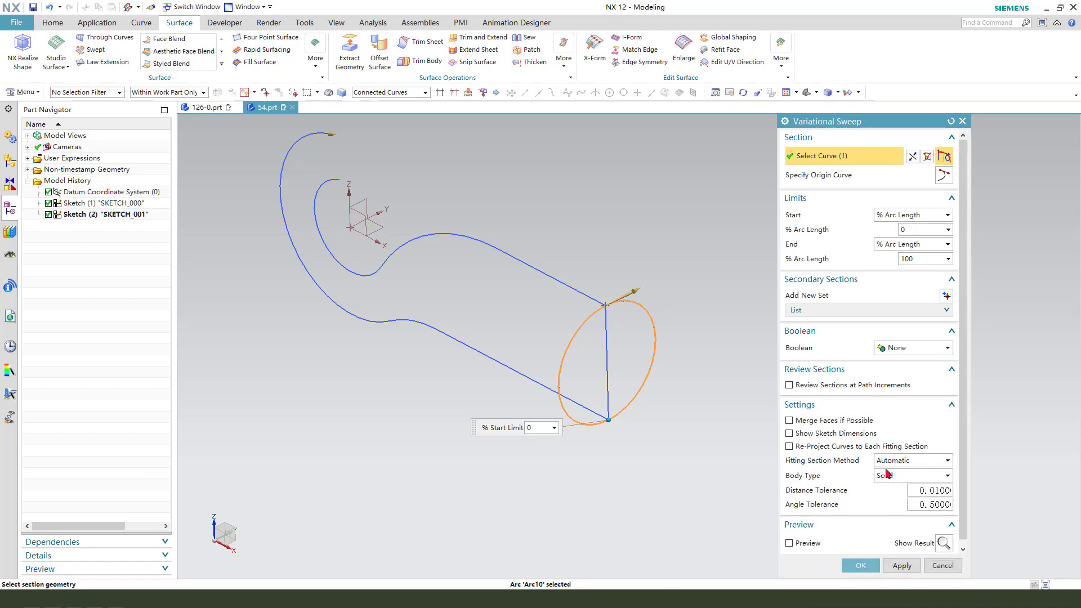
left_click(861, 566)
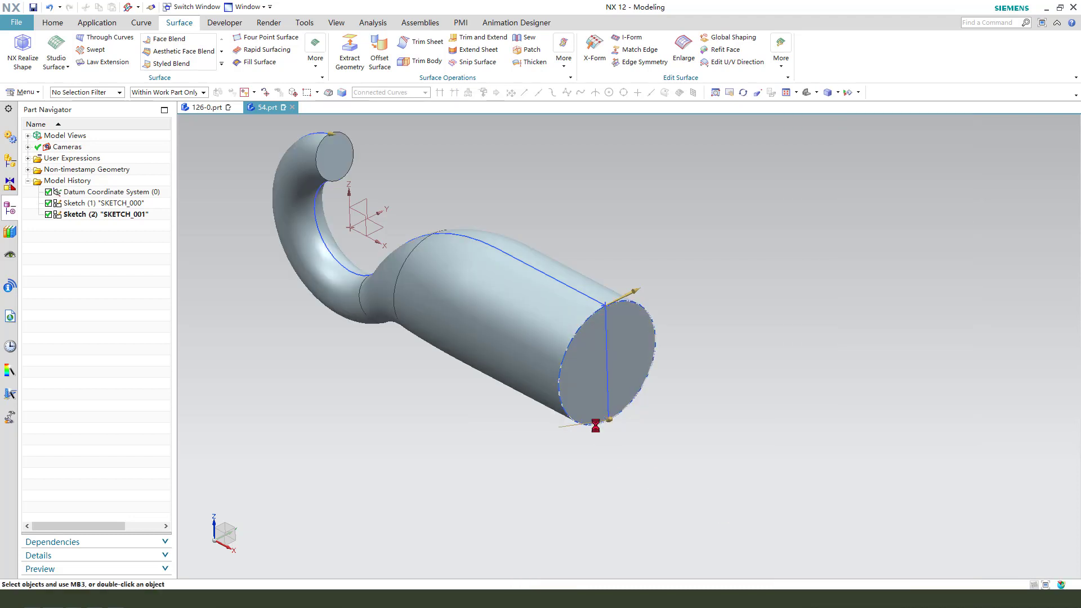
Start a Sphere feature for rounding the hook's tip.
middle_click_drag(693, 471, 473, 377)
scroll(392, 218, "up", 2)
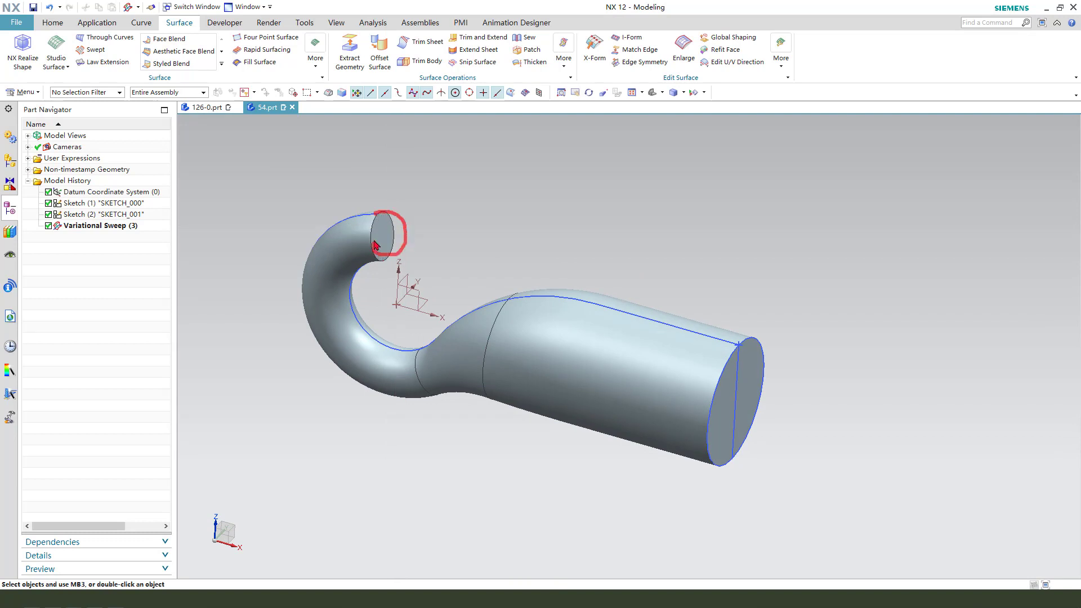
left_click(53, 24)
left_click(332, 56)
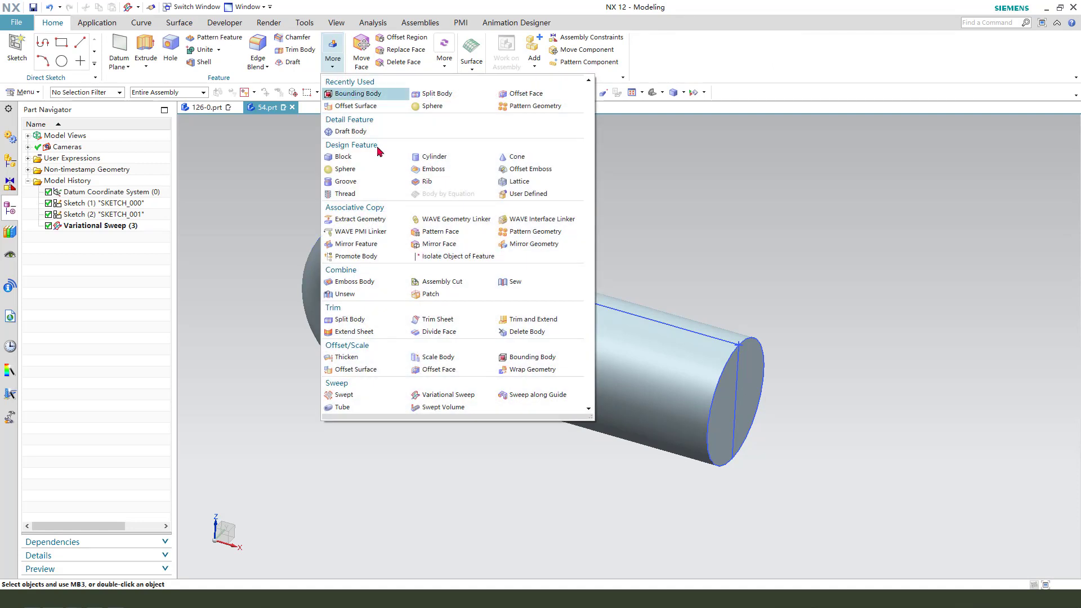
left_click(344, 169)
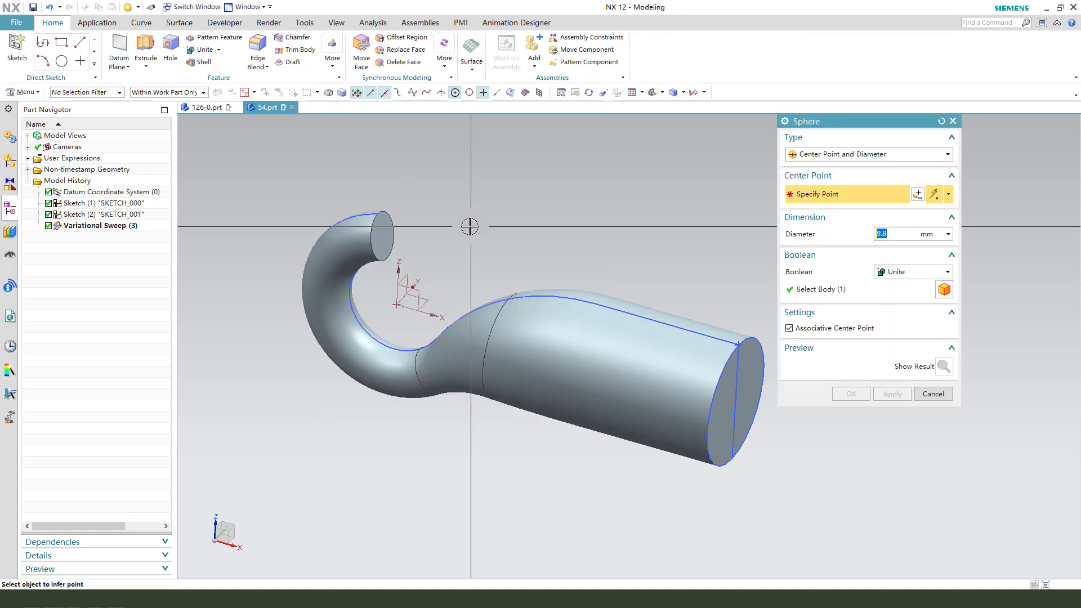
left_click(949, 195)
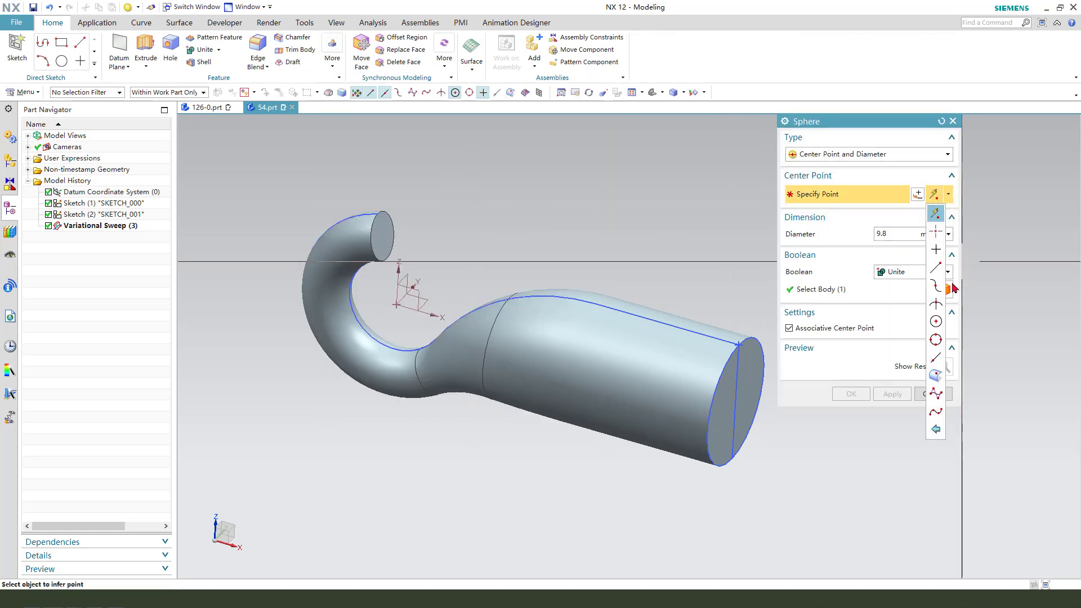
left_click(936, 322)
scroll(411, 222, "down", 3)
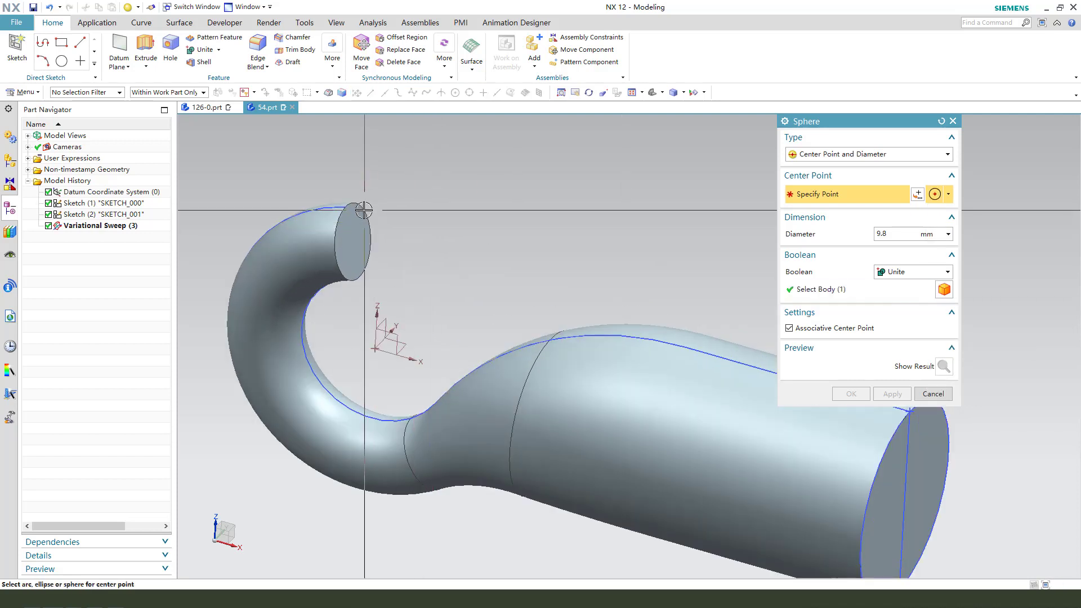
middle_click_drag(424, 237, 400, 246)
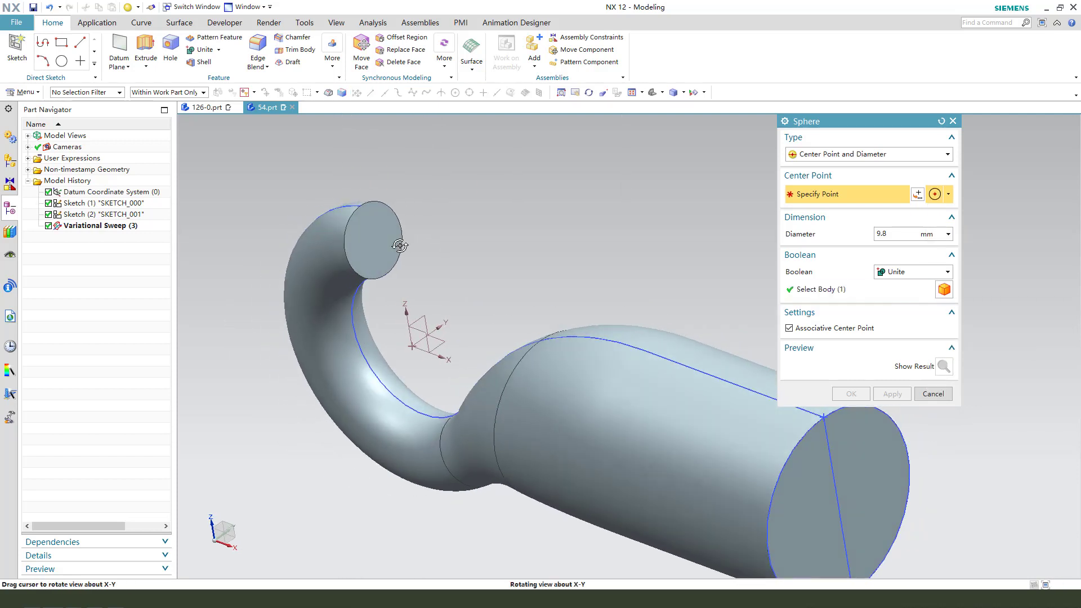
scroll(402, 209, "up", 2)
scroll(393, 231, "down", 2)
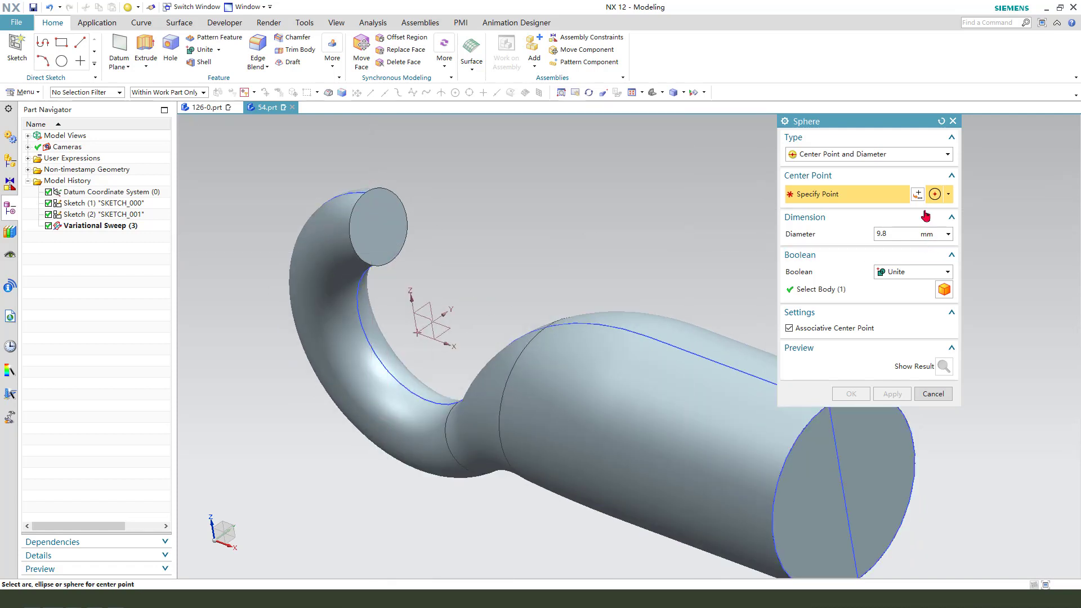
Define the sphere's centre with Between Two Points, at 50 % between opposite points on the hook tip's end face.
left_click(918, 194)
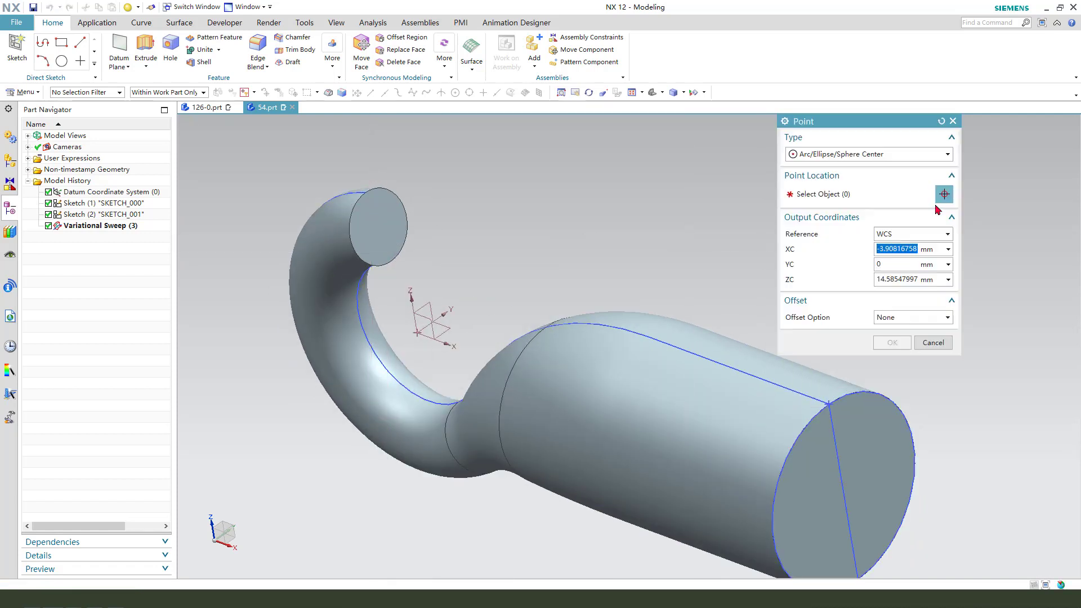
left_click(859, 158)
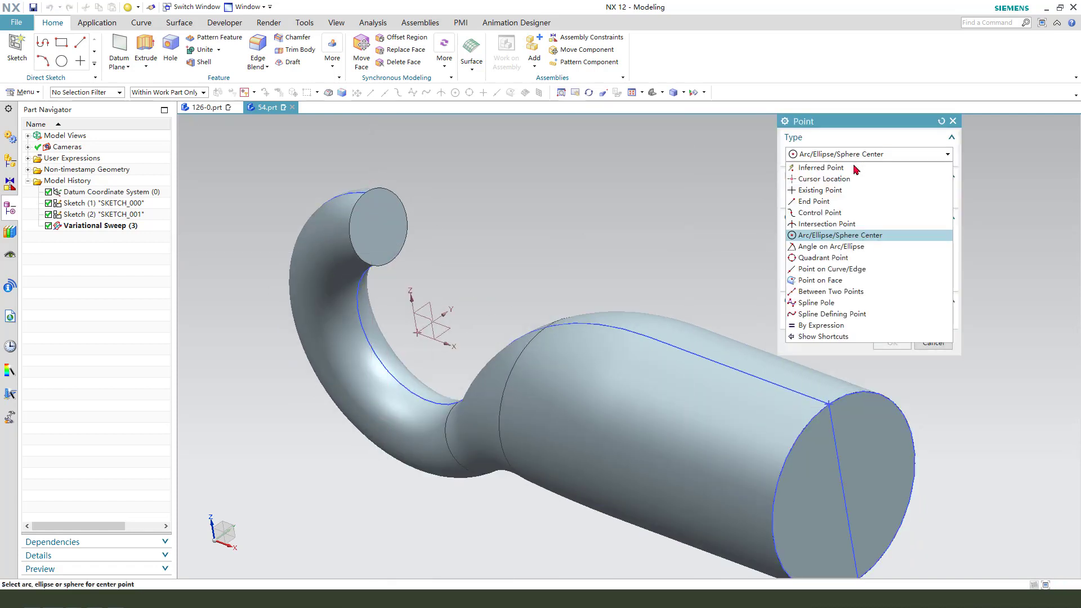
left_click(816, 294)
scroll(346, 194, "down", 2)
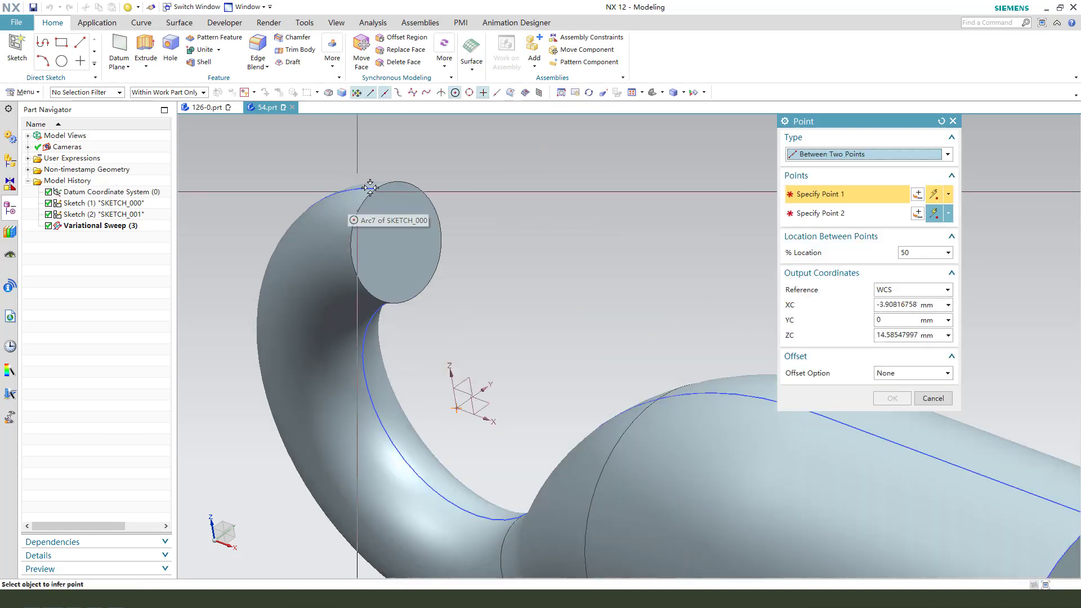
left_click(377, 190)
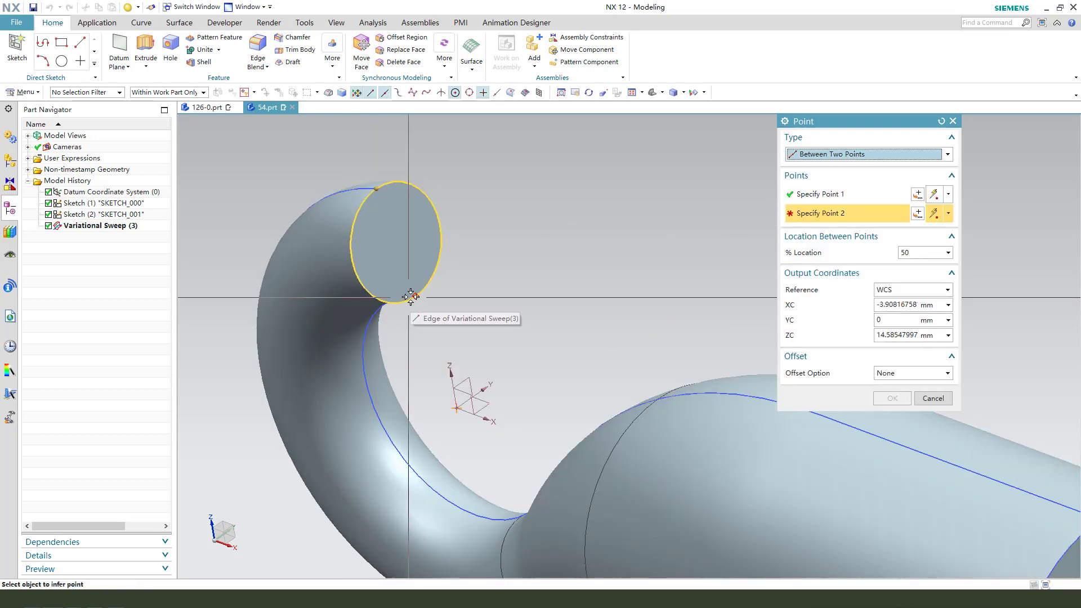
left_click(415, 295)
left_click(895, 398)
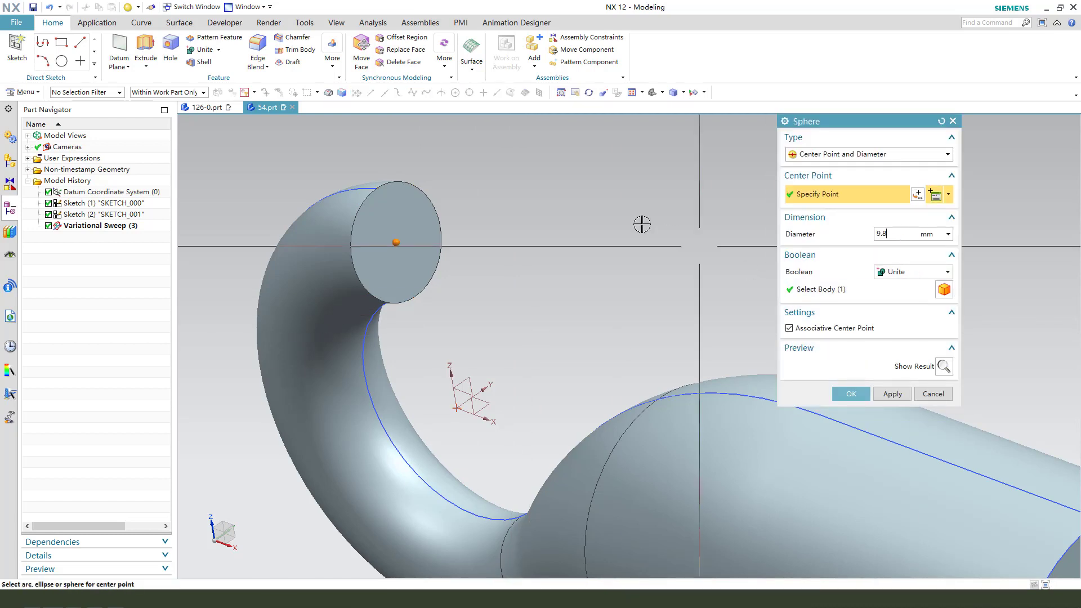
Create the sphere with a 9.8 mm diameter, united with the swept hook body.
scroll(642, 222, "down", 3)
middle_click_drag(600, 285, 706, 299)
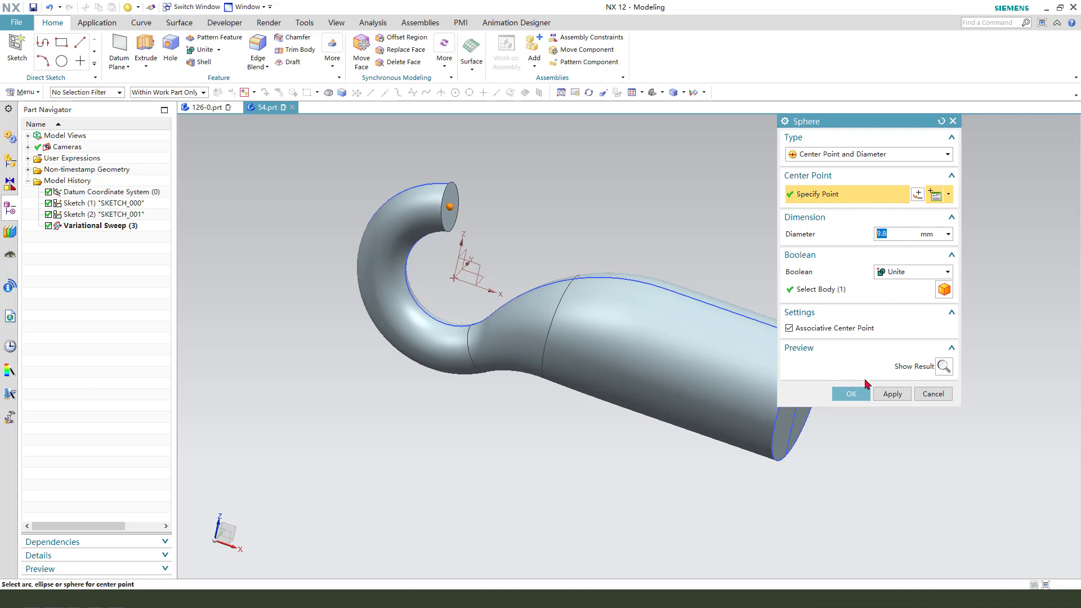
scroll(453, 198, "up", 1)
middle_click_drag(459, 206, 508, 256)
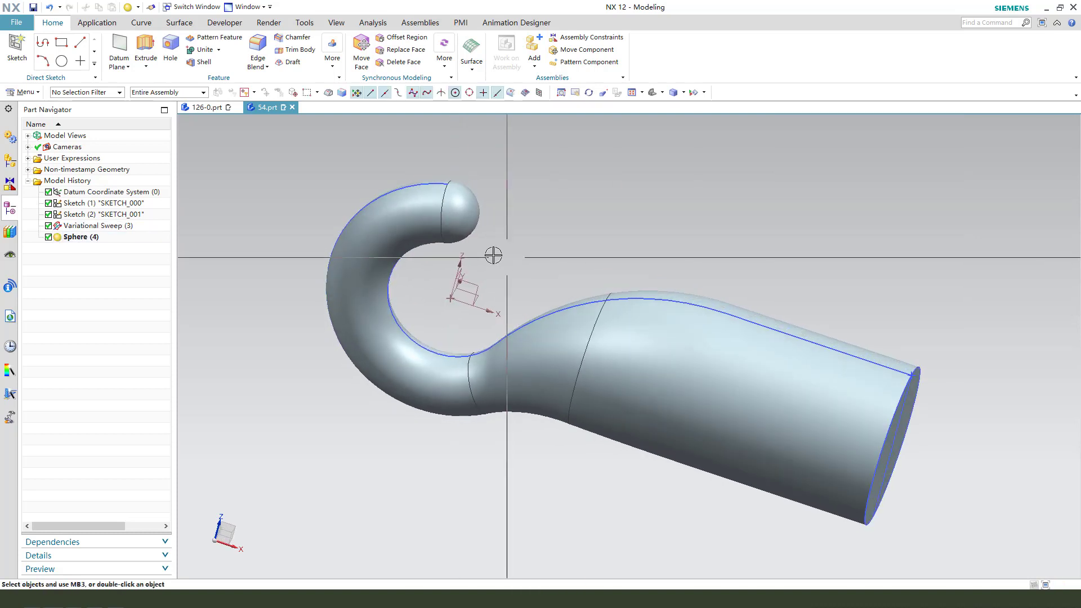
Start an Extrude and open a section sketch on the XY plane of the datum coordinate system.
scroll(424, 233, "down", 2)
middle_click_drag(587, 297, 647, 234)
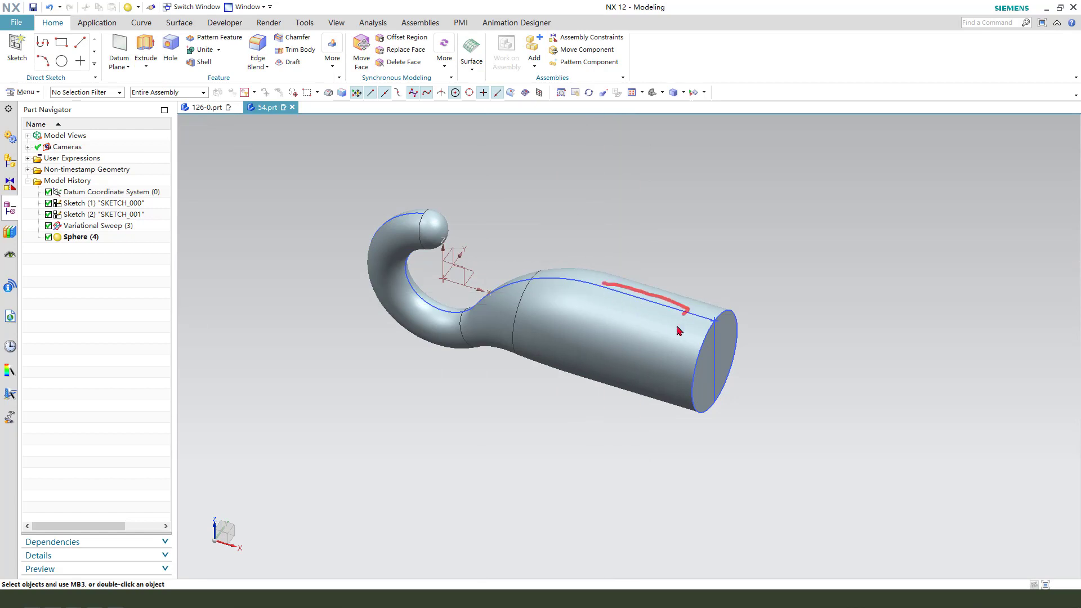
left_click(144, 48)
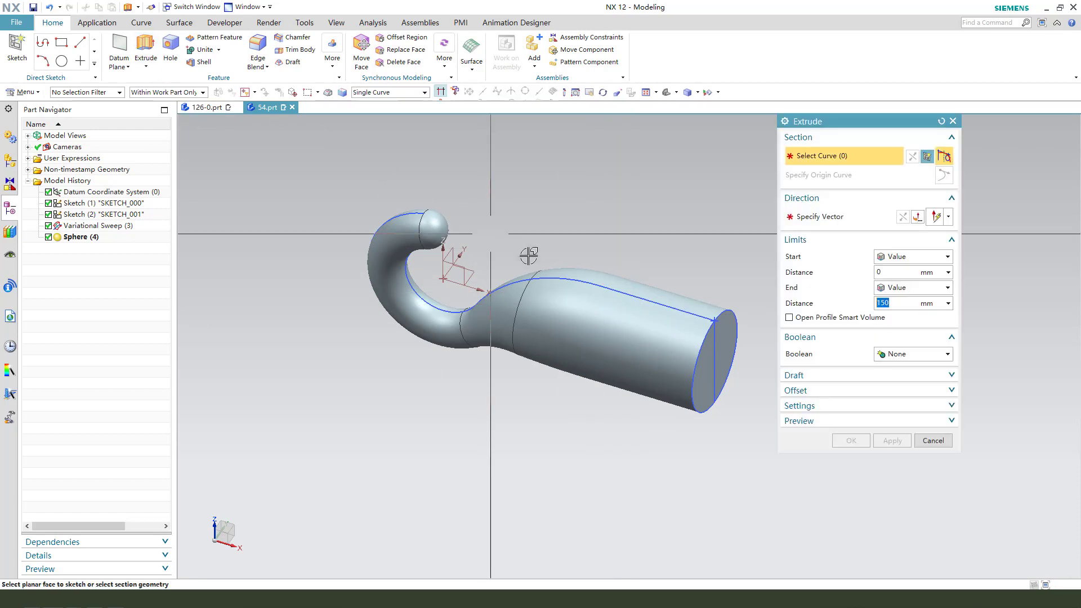
left_click(472, 270)
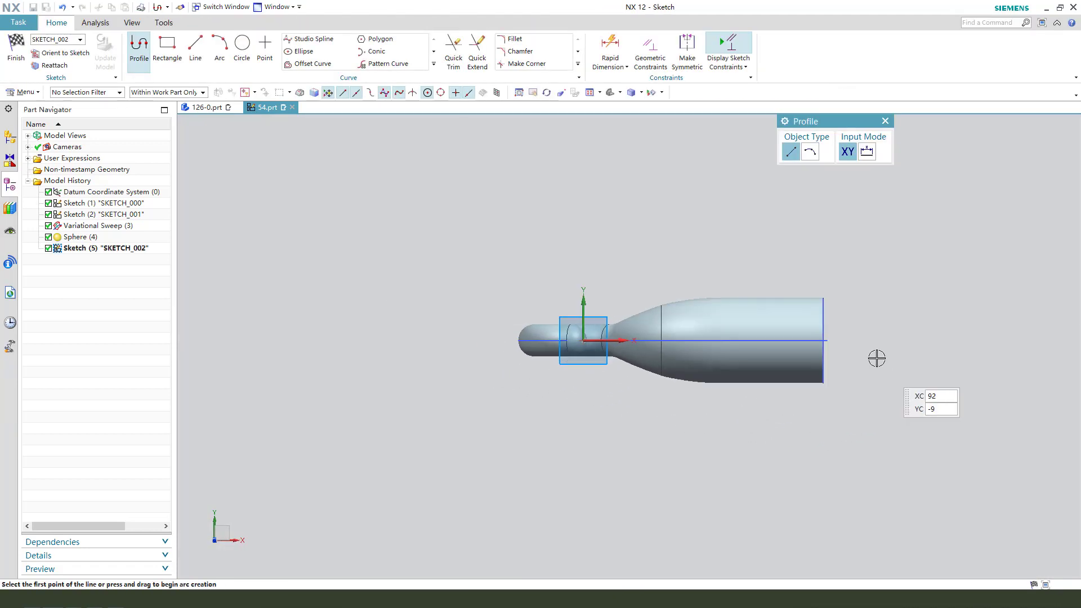
Draw a rectangle about 22 mm wide and 10 mm high over the thick shank, roughly centred on the horizontal axis.
scroll(877, 358, "up", 4)
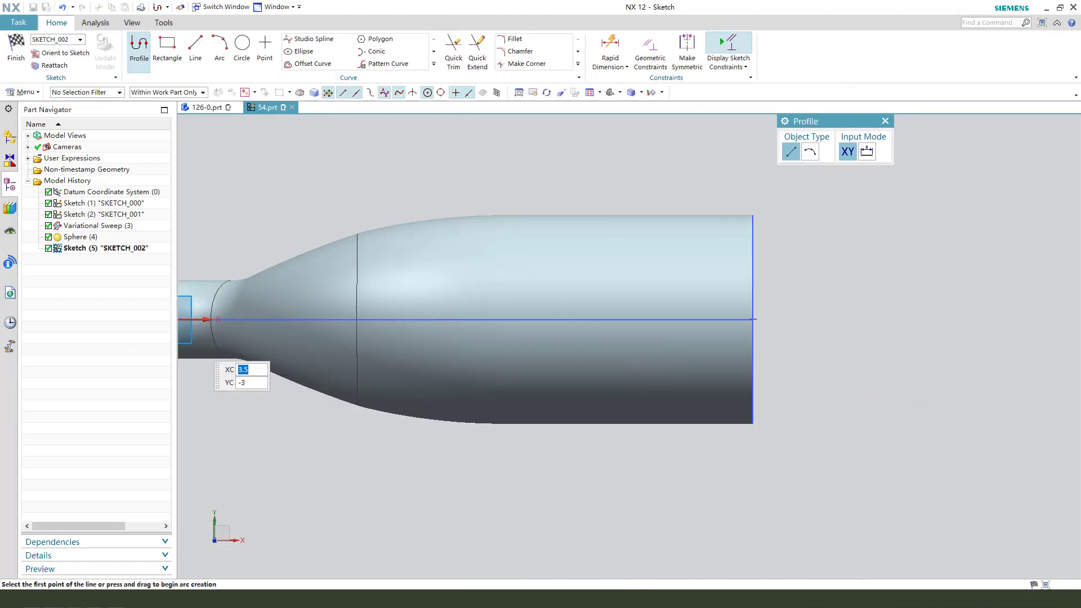
left_click(182, 56)
left_click(518, 280)
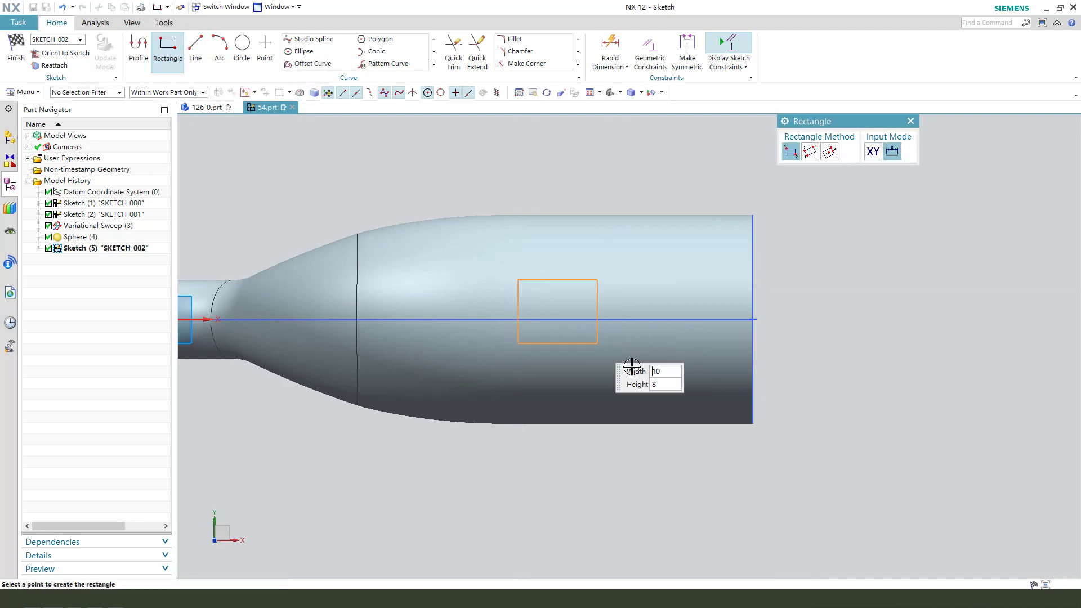
left_click(692, 359)
key("Escape")
Constrain the midpoint of the rectangle's short side nearest the shank end to the sketch's horizontal axis.
scroll(775, 321, "down", 1)
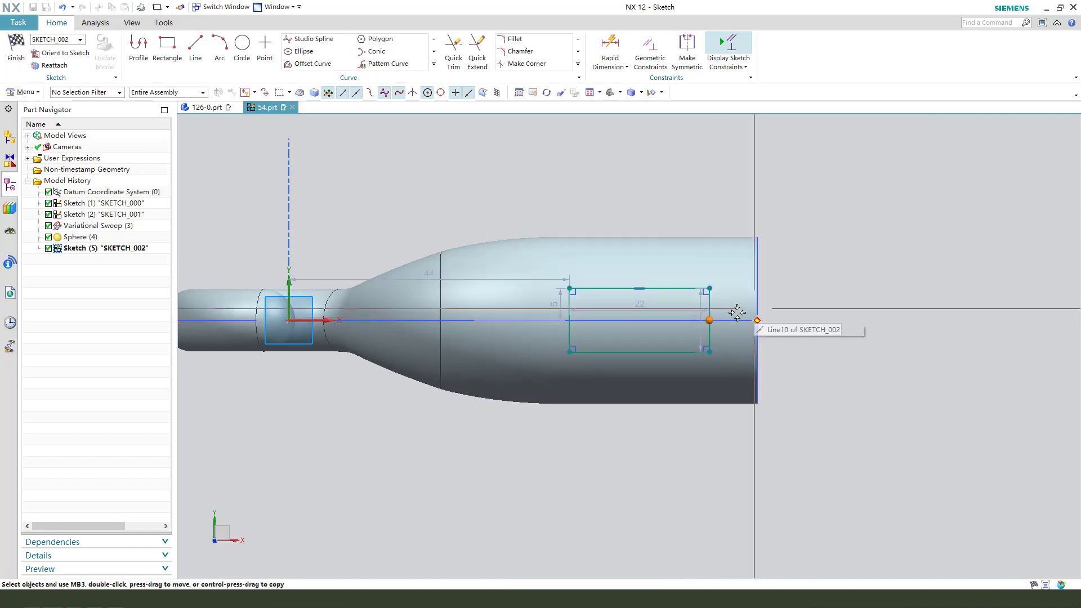
scroll(732, 315, "down", 1)
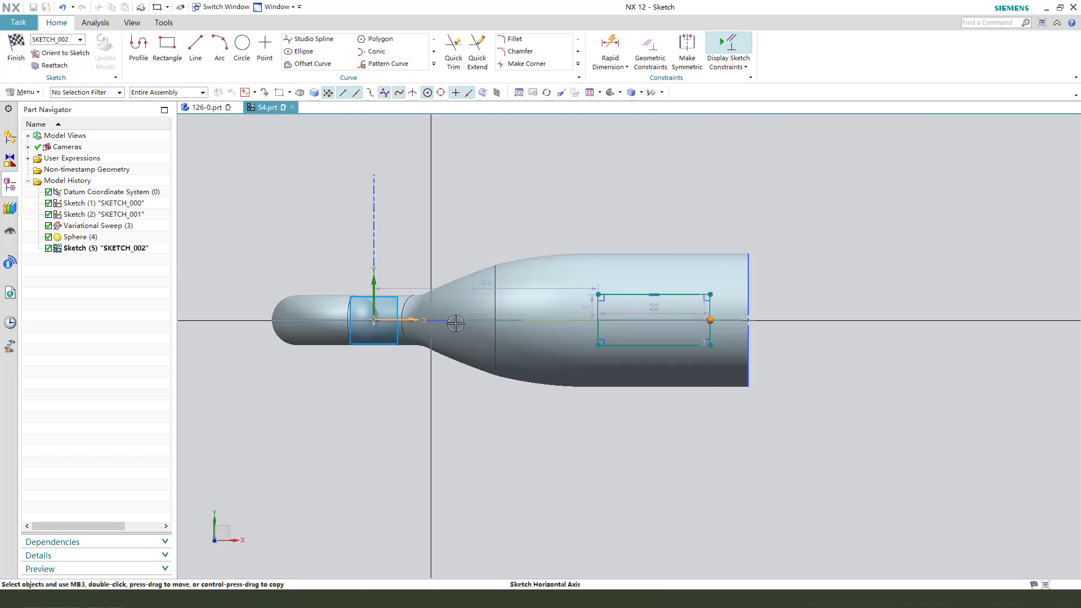
scroll(740, 339, "up", 2)
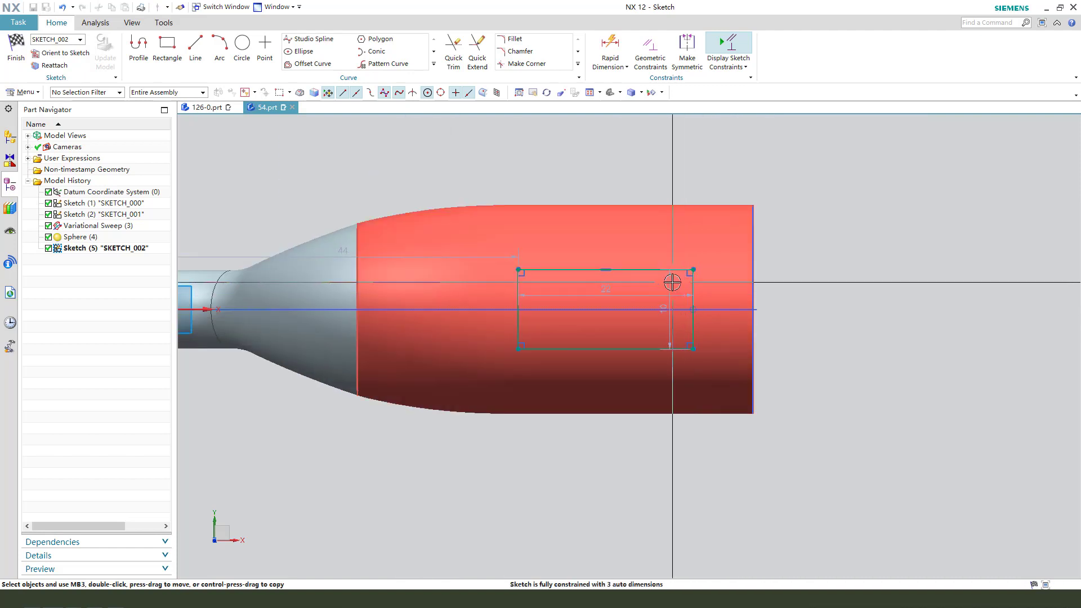
Place the rectangle's height dimension beyond its short side towards the shank end and set it to 8 mm.
left_click_drag(669, 283, 825, 312)
double_click(825, 312)
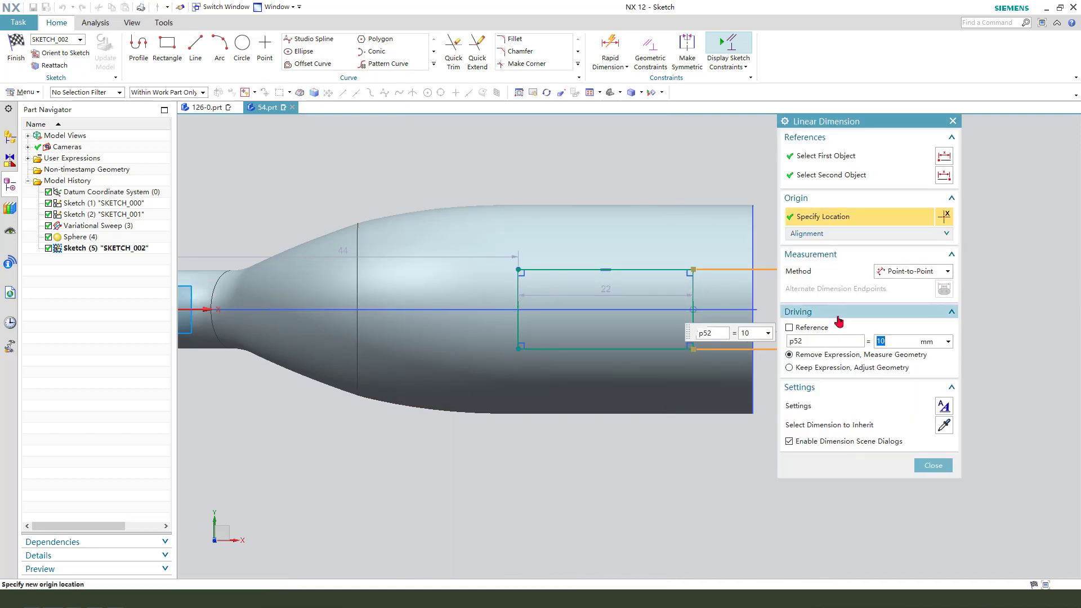
key("Return")
middle_click(570, 329)
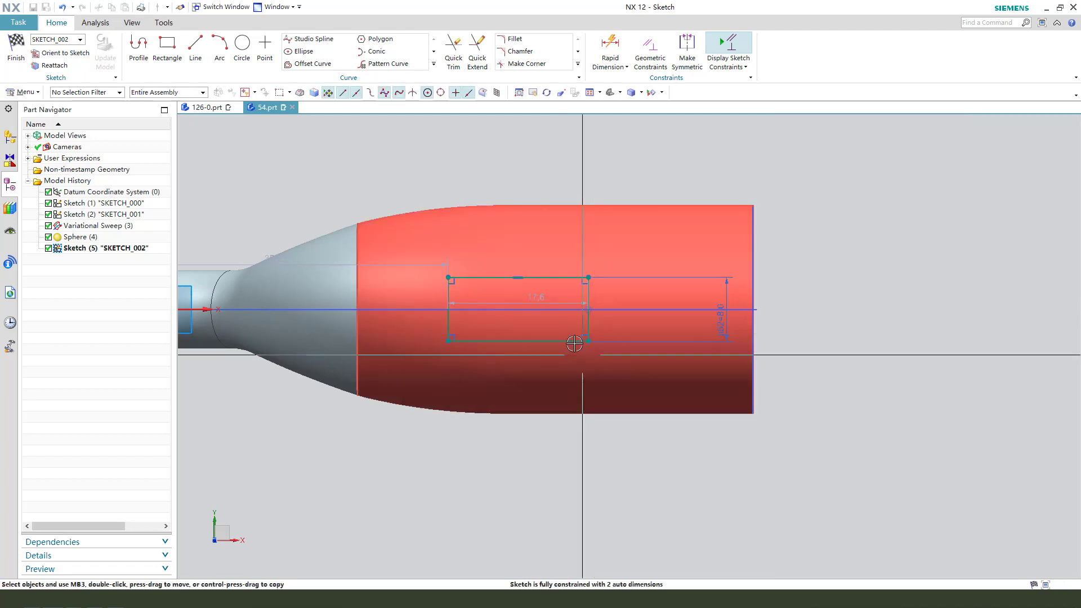
Place the rectangle's length dimension above the shank outline and set it to 17 mm.
left_click_drag(533, 299, 514, 145)
double_click(515, 149)
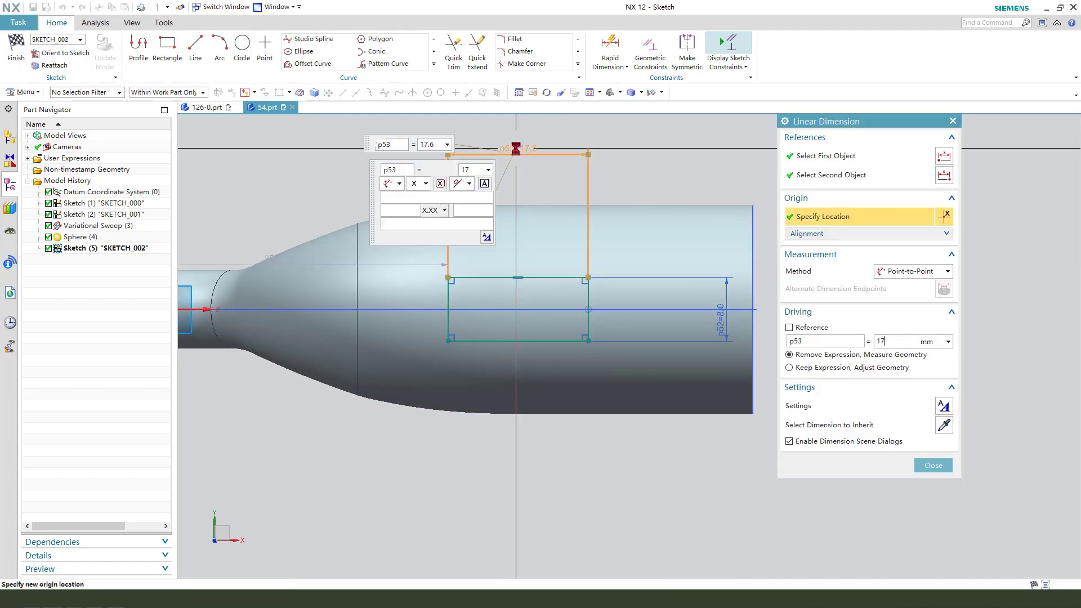
key("Return")
middle_click(515, 148)
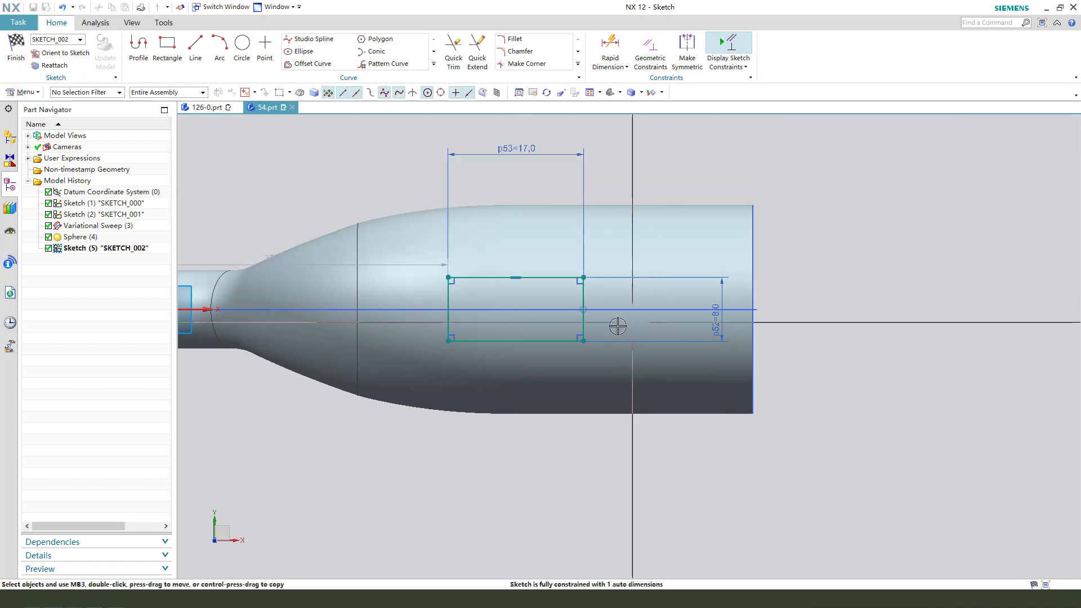
Dimension the rectangle 14 mm horizontally from the shank's end and move its height dimension beyond the shank outline.
left_click(583, 340)
left_click(752, 309)
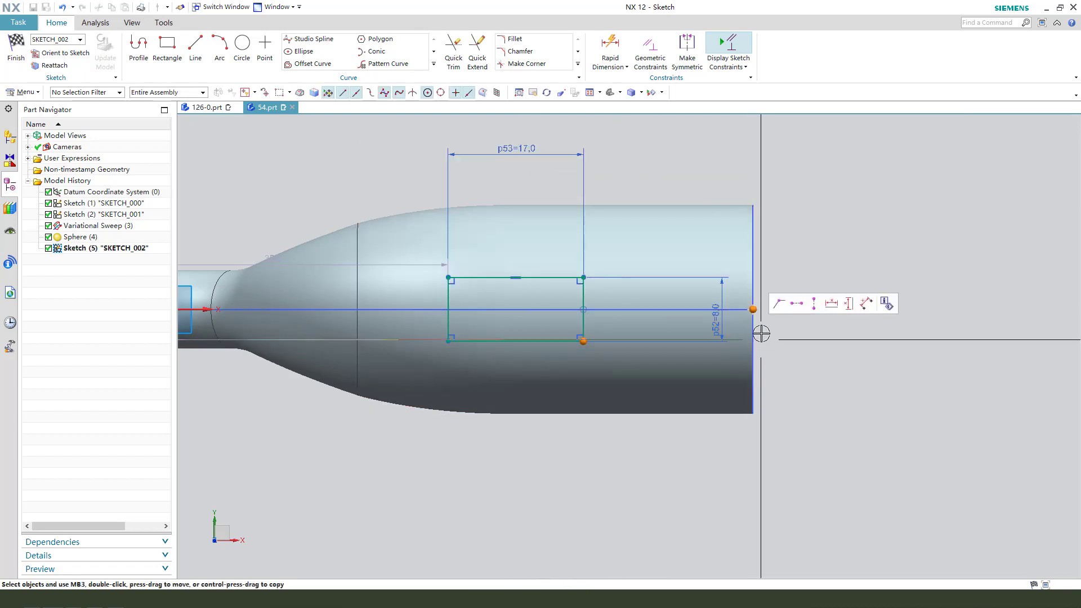
left_click(834, 309)
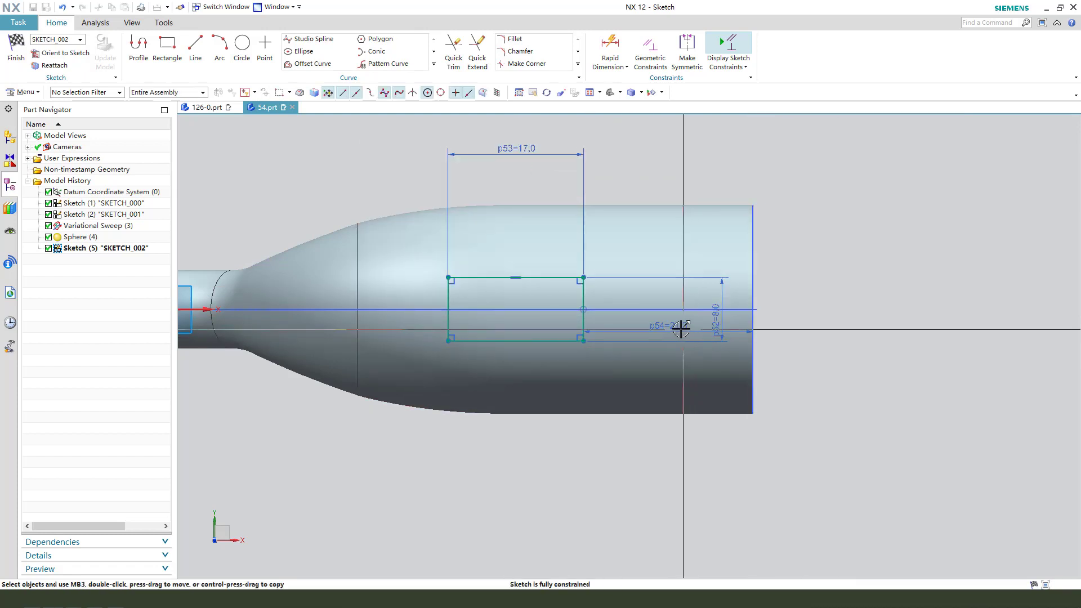
left_click(662, 149)
key("Return")
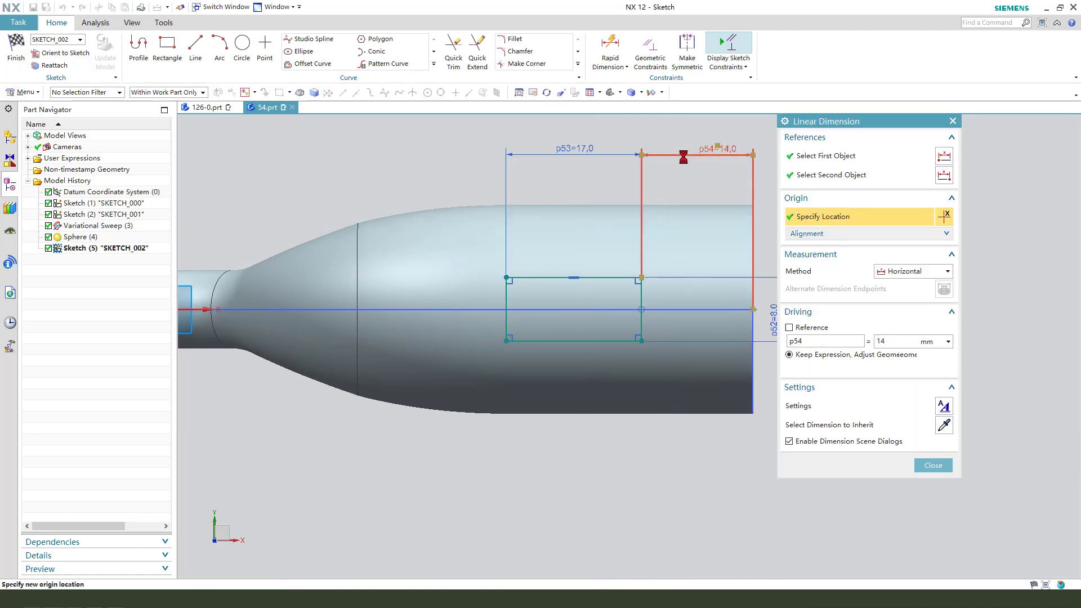
middle_click(684, 159)
left_click_drag(759, 290, 785, 294)
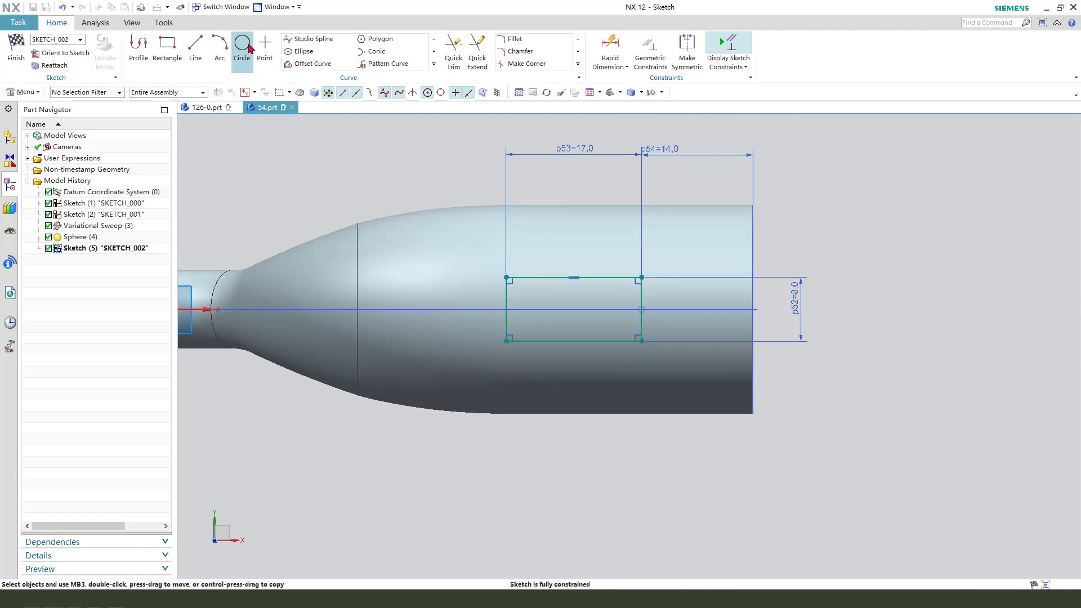
Draw two 8 mm diameter circles centred on the midpoints of the rectangle's short sides, passing through its corners.
left_click(243, 45)
left_click(506, 309)
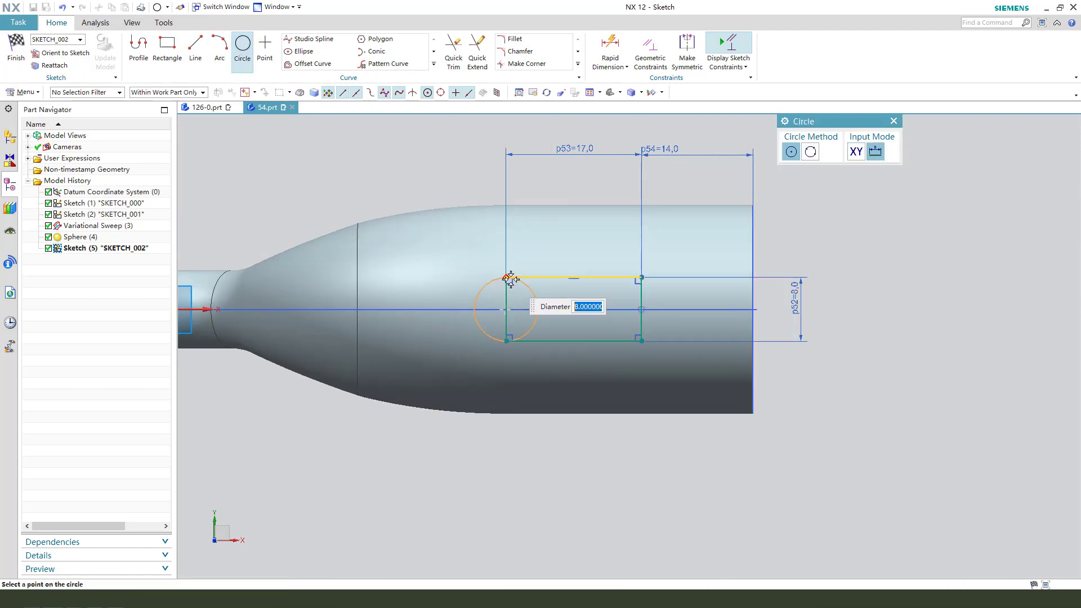
left_click(510, 278)
left_click(642, 309)
left_click(642, 277)
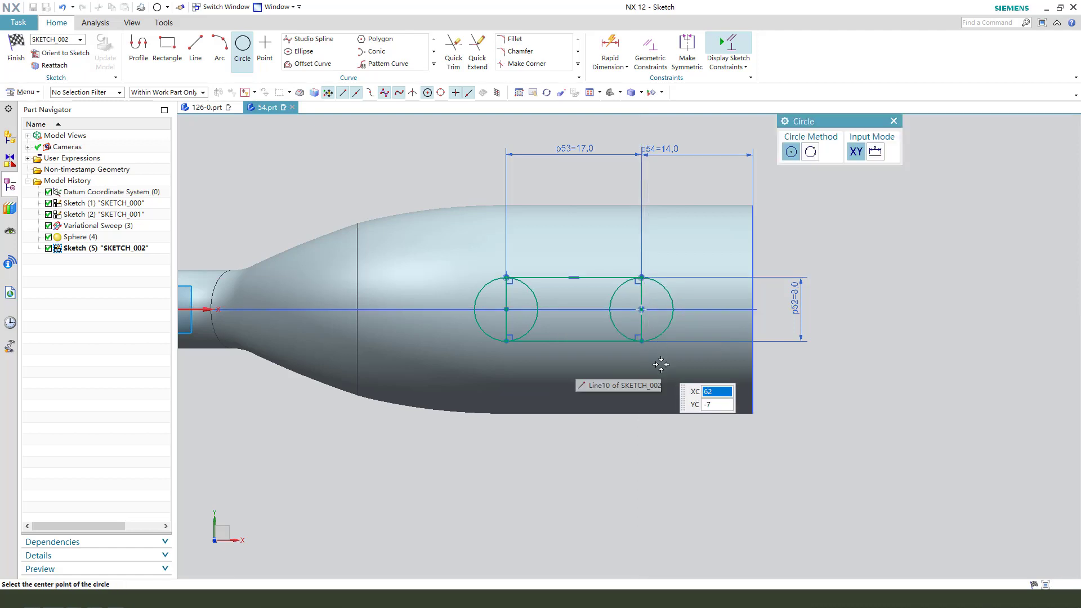
scroll(660, 363, "up", 2)
key("Escape")
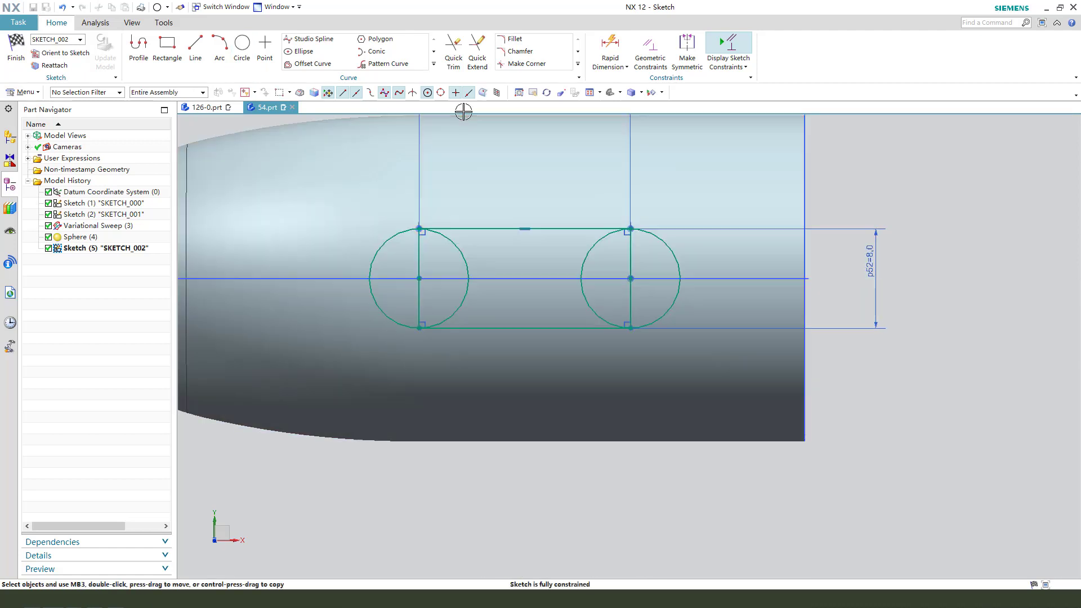
Trim away both short sides and the inner circle halves to leave a slot outline, and finish the sketch.
left_click(460, 57)
left_click(455, 254)
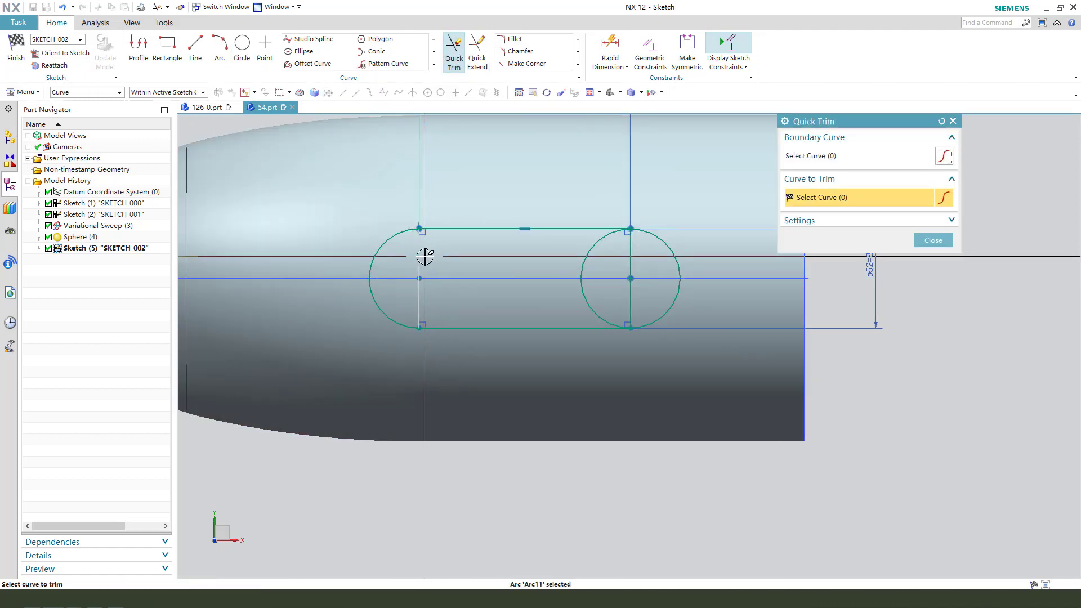
left_click(424, 253)
left_click(594, 256)
left_click(628, 256)
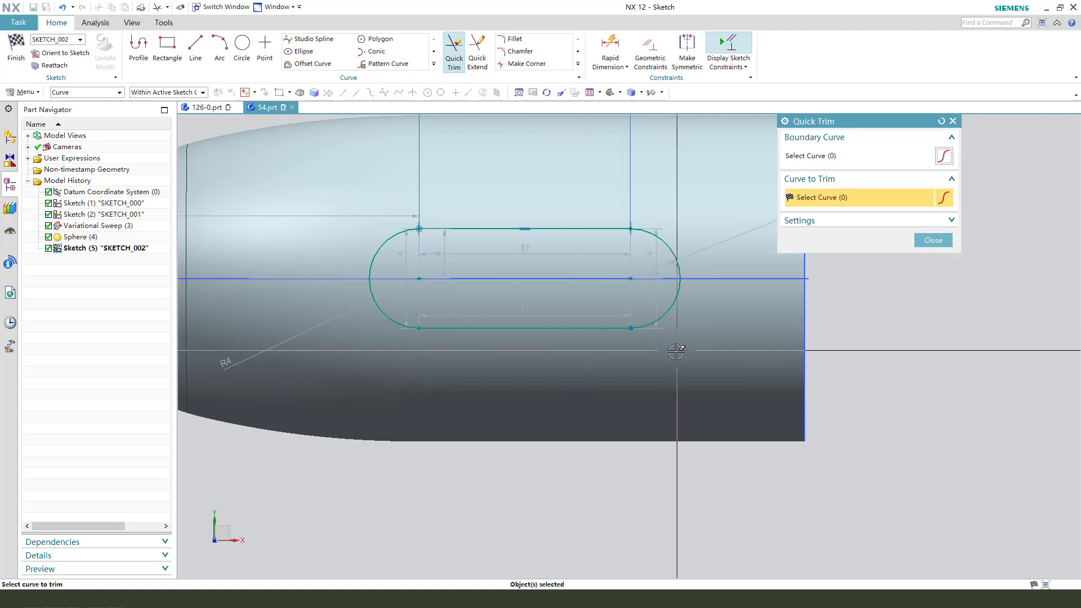
key("Escape")
scroll(623, 348, "down", 2)
left_click(10, 40)
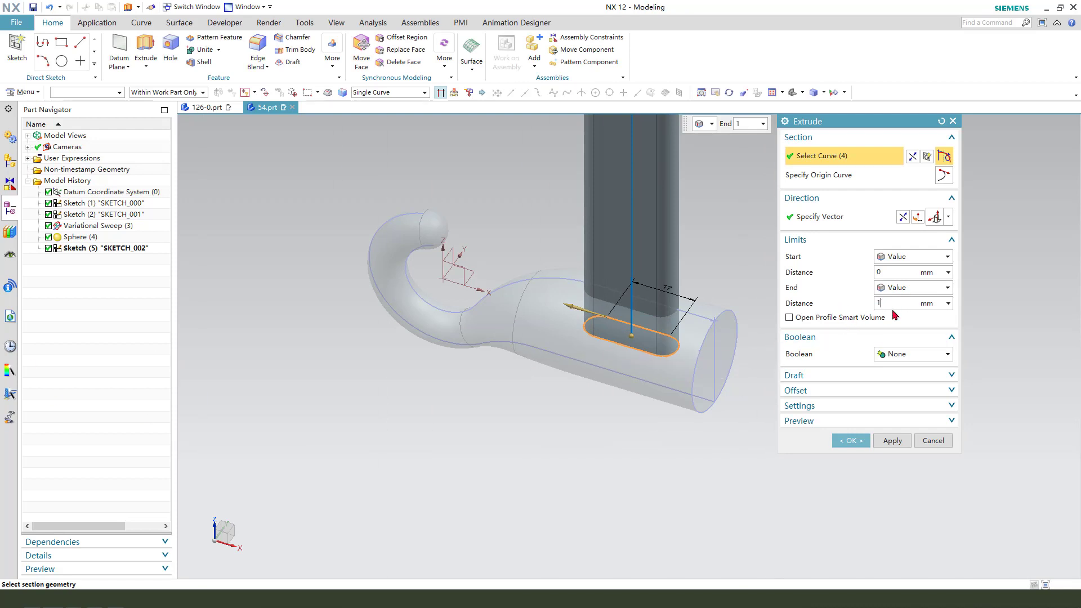
Extrude the slot profile from 0 to 15 mm and unite it with the hook body.
type("5")
key("Return")
left_click(900, 354)
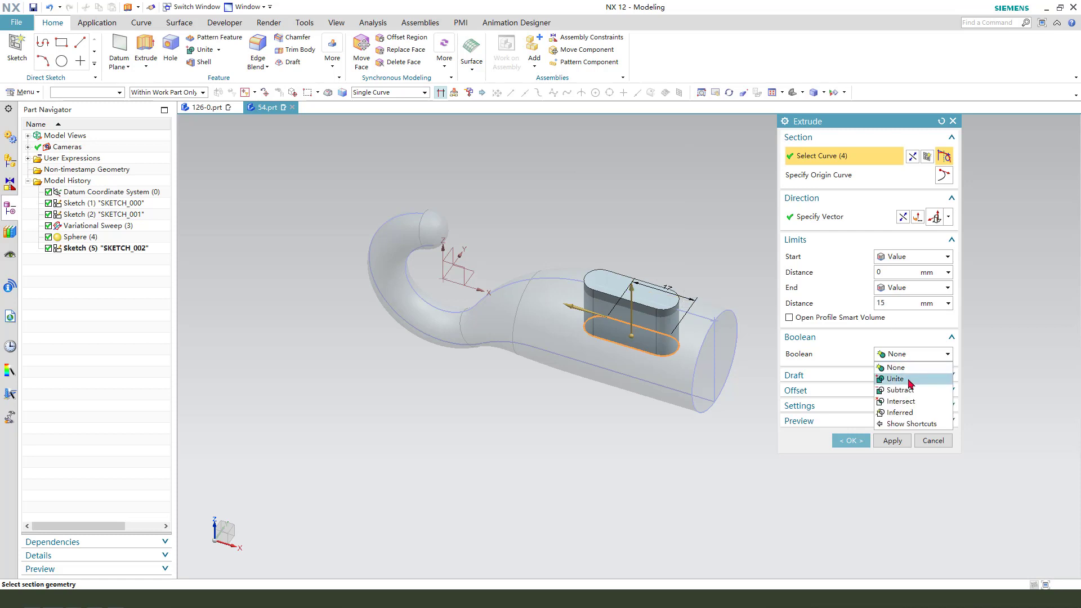
left_click(903, 381)
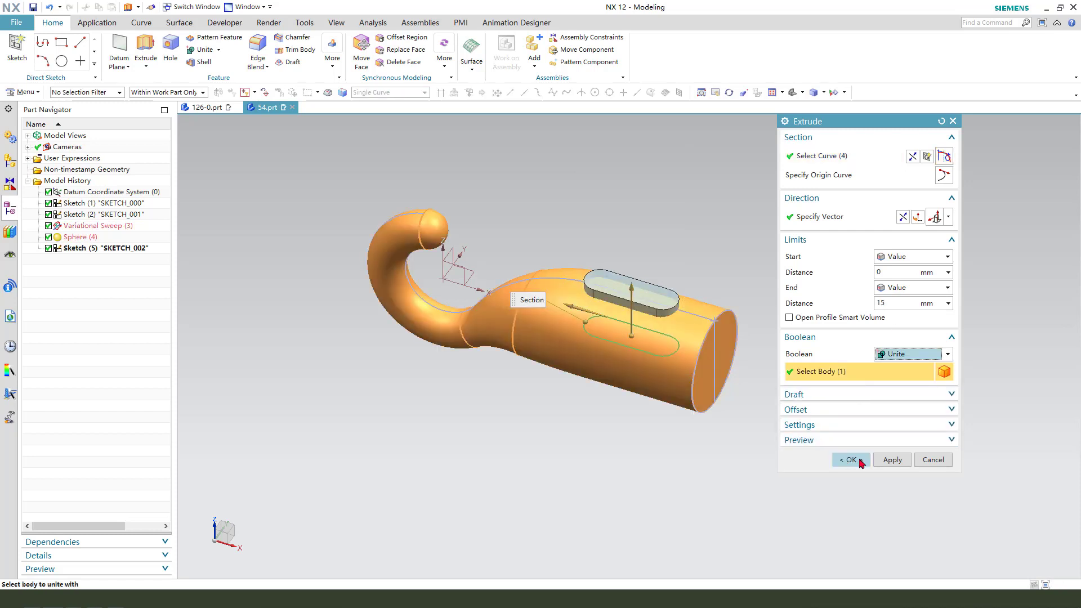
left_click(851, 441)
Hide the two construction sketches, SKETCH_000 and SKETCH_001.
scroll(712, 288, "up", 2)
left_click(712, 332)
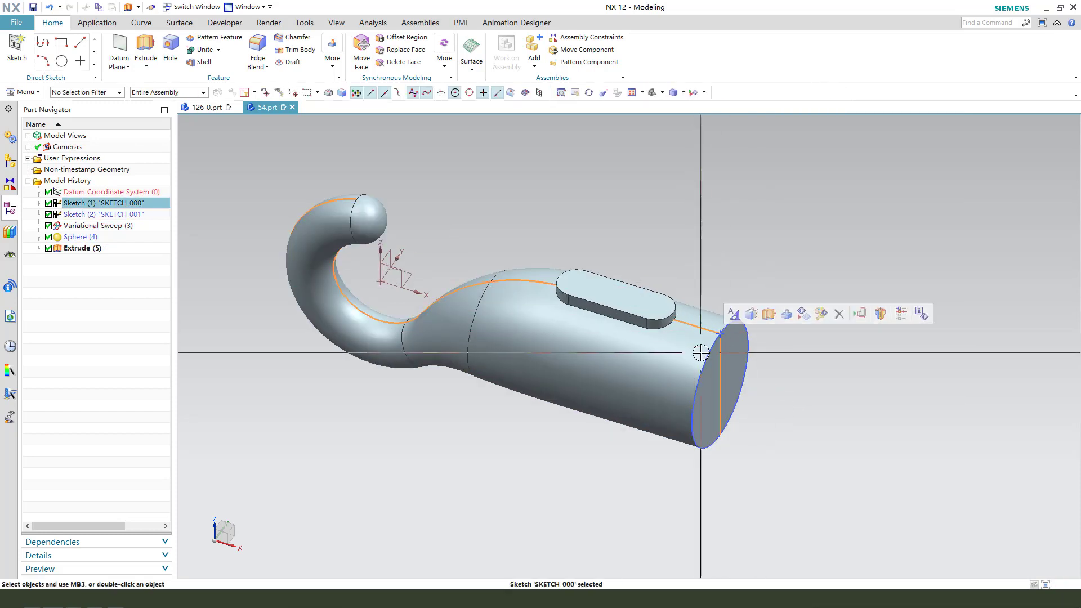
left_click(702, 353)
key("ctrl+b")
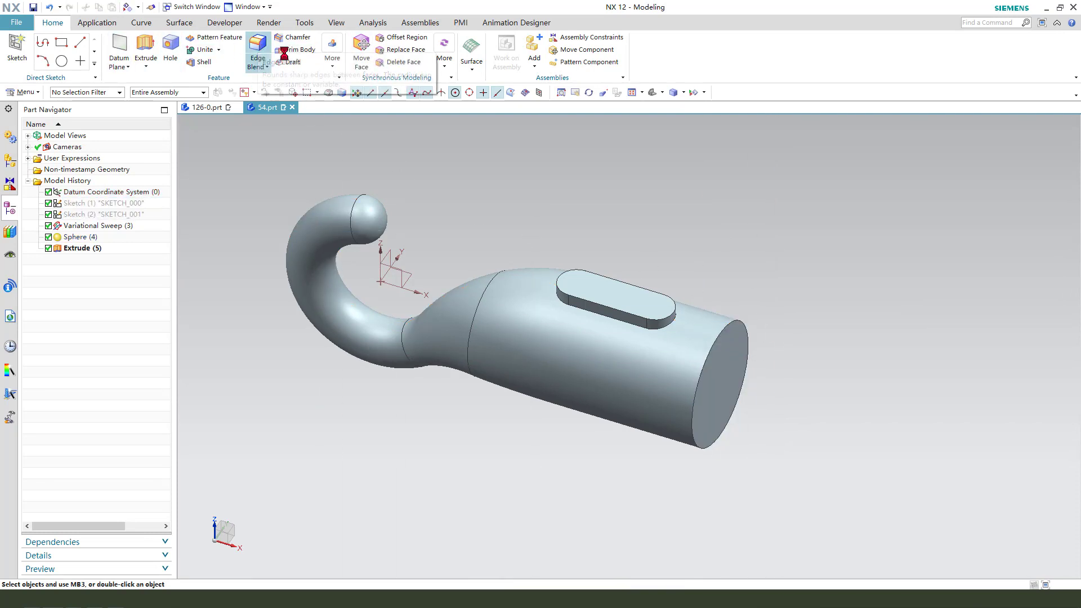
Apply an 8 mm radius edge blend around the base of the slot-shaped pad where it meets the shank.
scroll(709, 330, "up", 1)
left_click(685, 338)
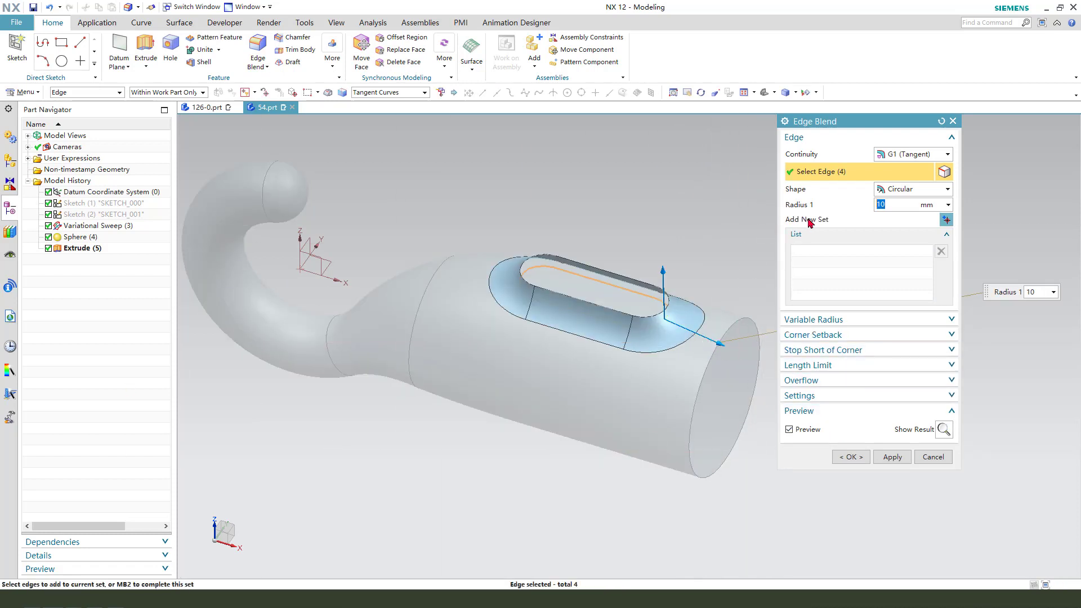
key("Return")
left_click(859, 457)
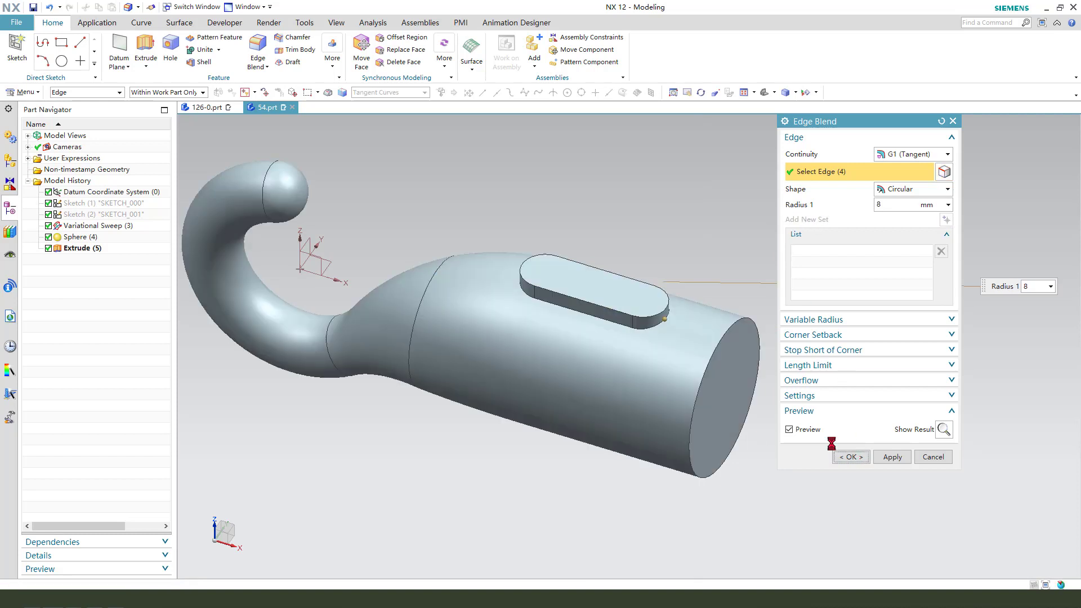
Shell the body to a 2 mm wall thickness, removing the flat end face of the shank.
scroll(701, 338, "down", 3)
mouse_move(550, 344)
middle_mouse_down()
mouse_move(570, 345)
mouse_move(552, 345)
middle_mouse_up()
scroll(741, 349, "up", 1)
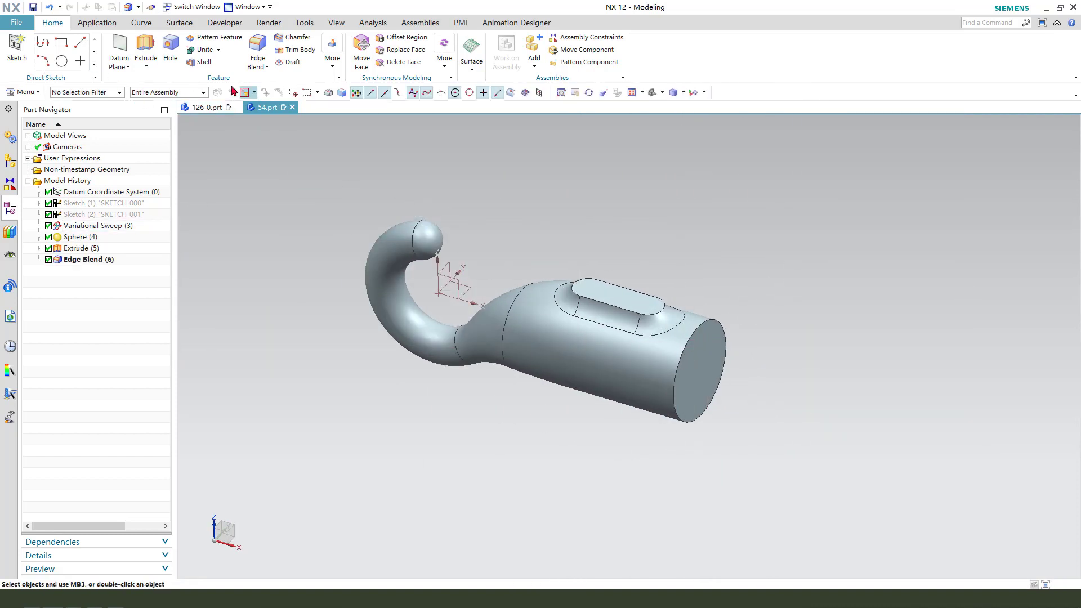
left_click(204, 62)
middle_click_drag(743, 473, 734, 406)
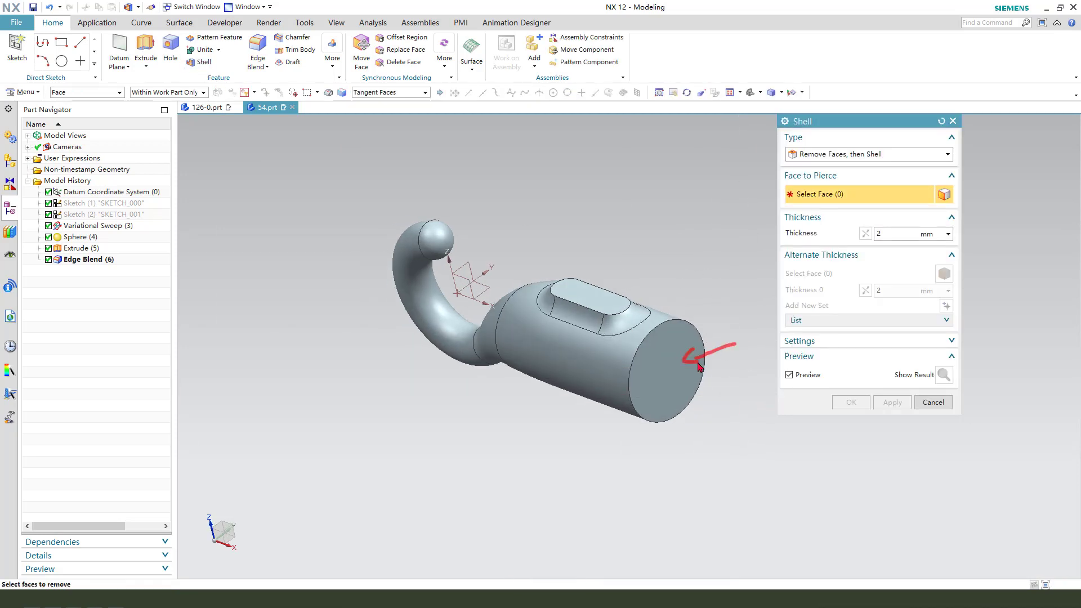
left_click(667, 356)
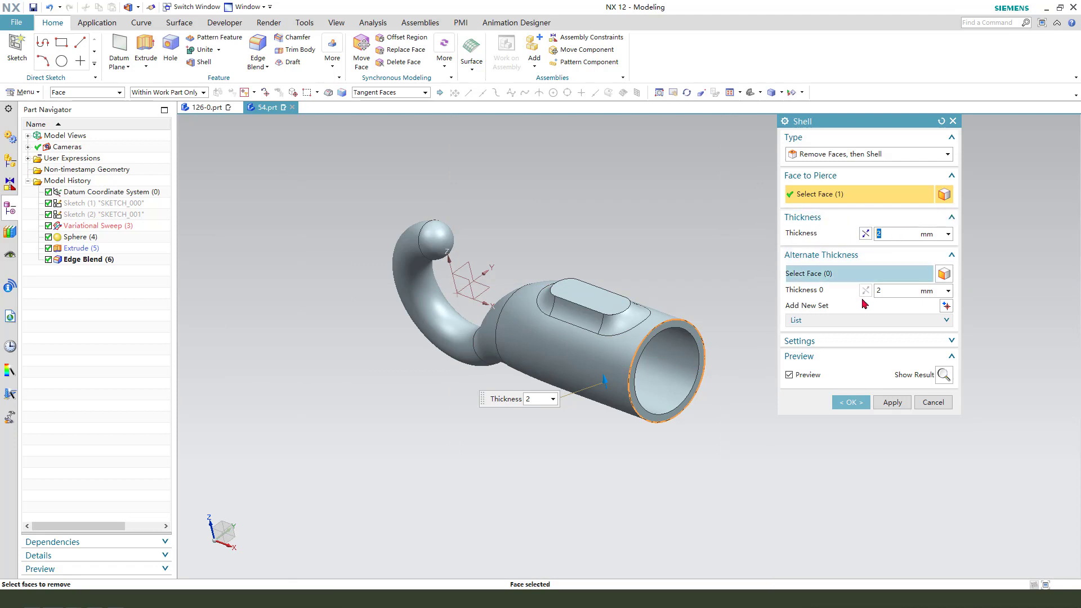
left_click(850, 403)
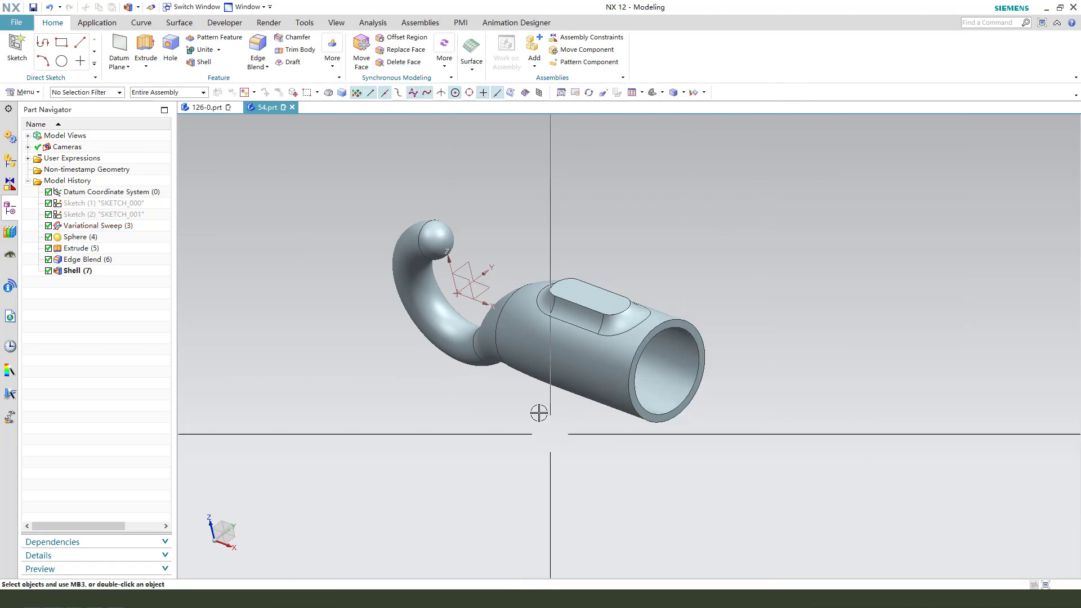
Hide the datum coordinate system.
middle_click_drag(536, 411, 557, 333)
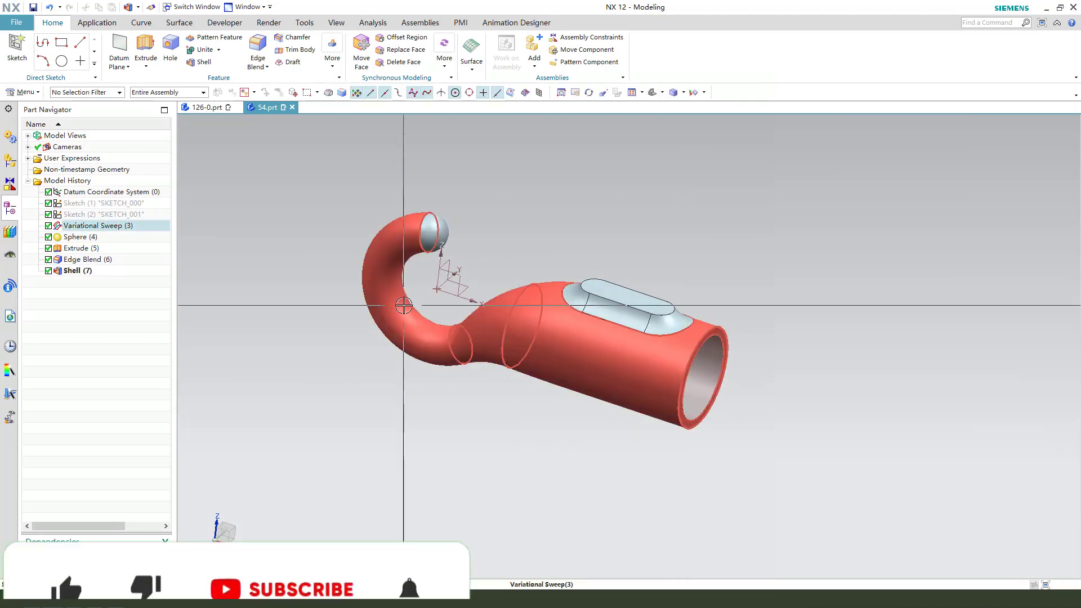
left_click(443, 270)
key("ctrl+b")
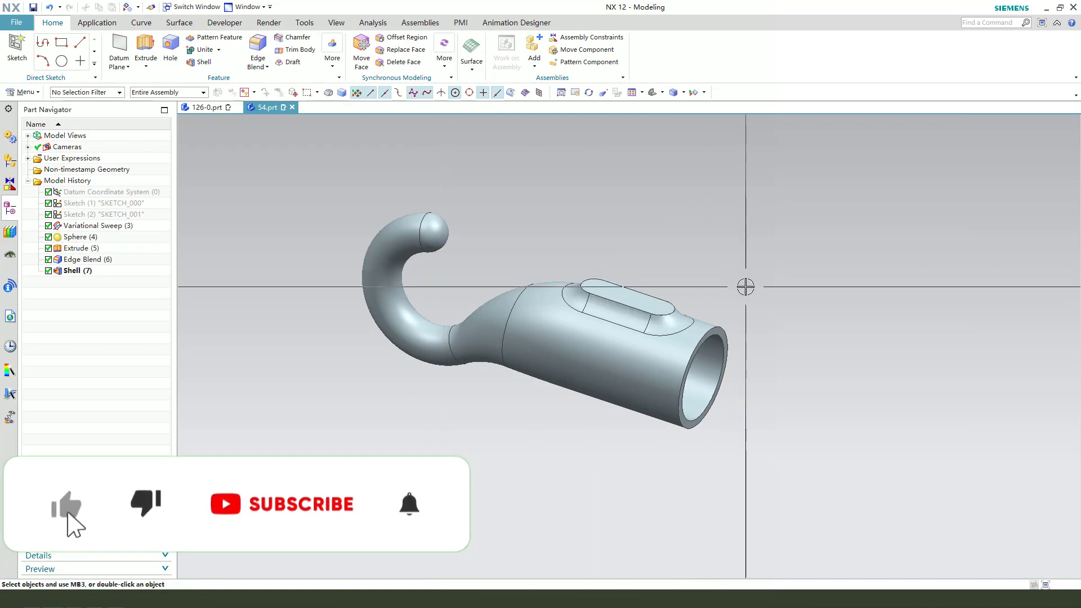
Change the display color of the whole hook body to yellow.
key("ctrl+j")
left_click(632, 338)
left_click(891, 401)
left_click(929, 191)
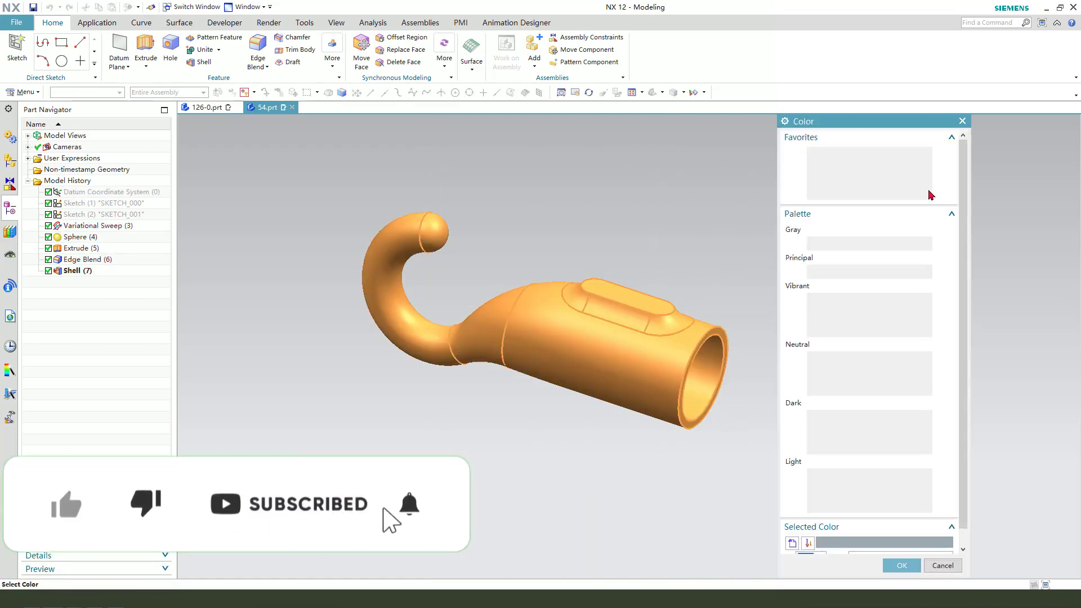
left_click(844, 155)
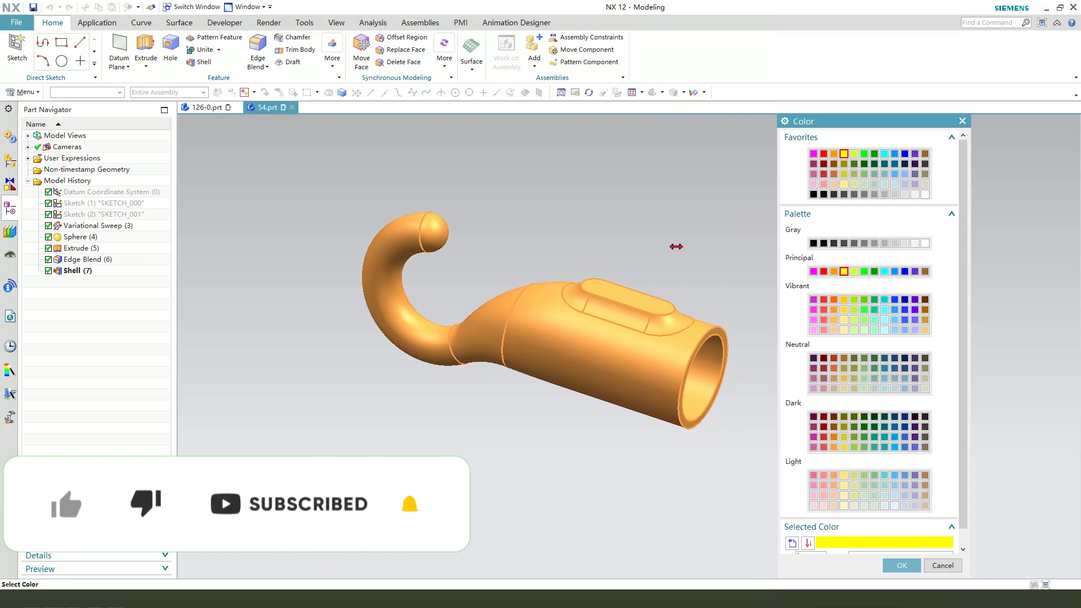
middle_click(675, 246)
middle_click(677, 249)
middle_click_drag(718, 319, 732, 336)
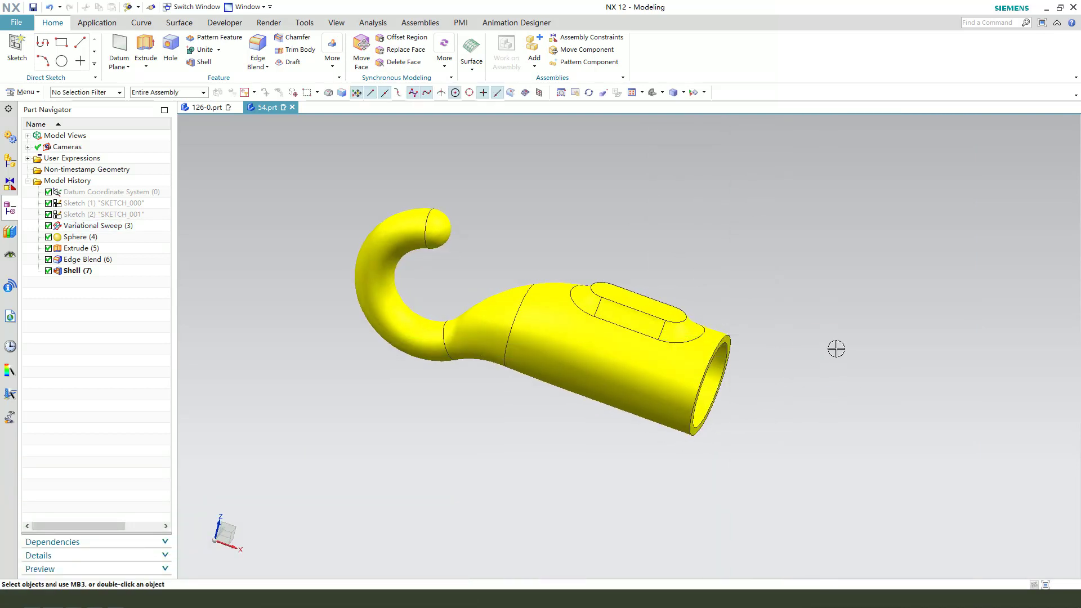
middle_click_drag(845, 338, 610, 401)
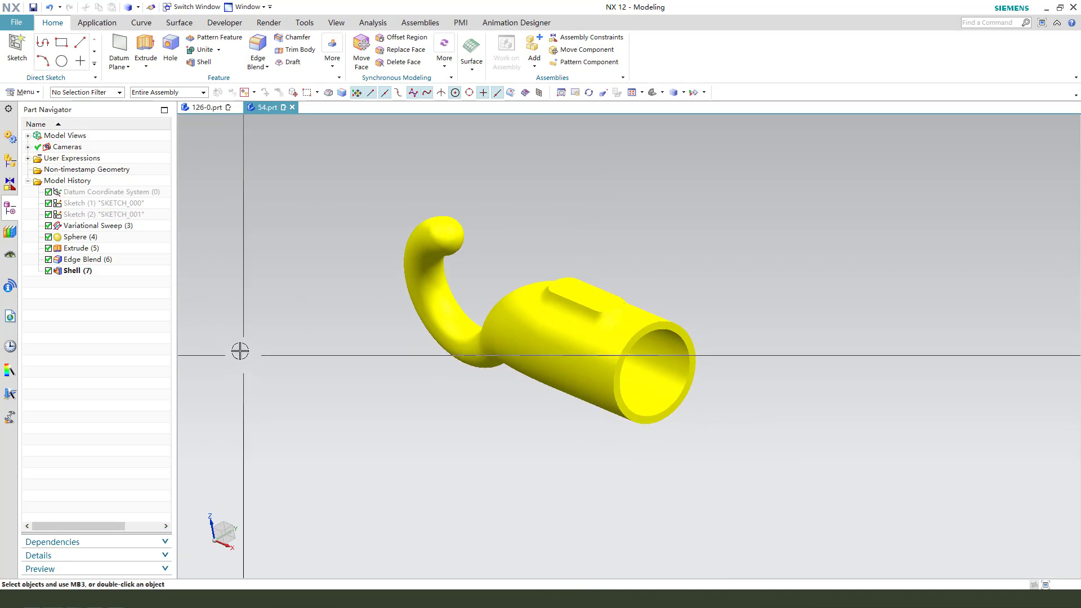